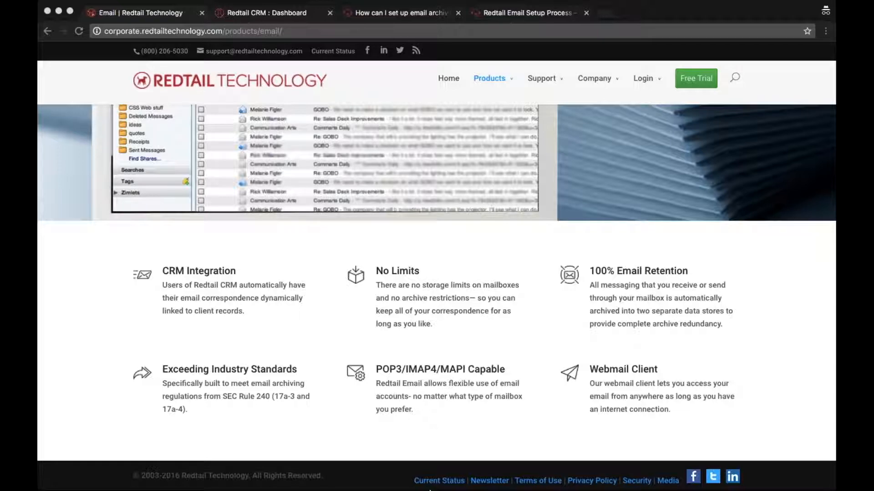
pyautogui.click(415, 474)
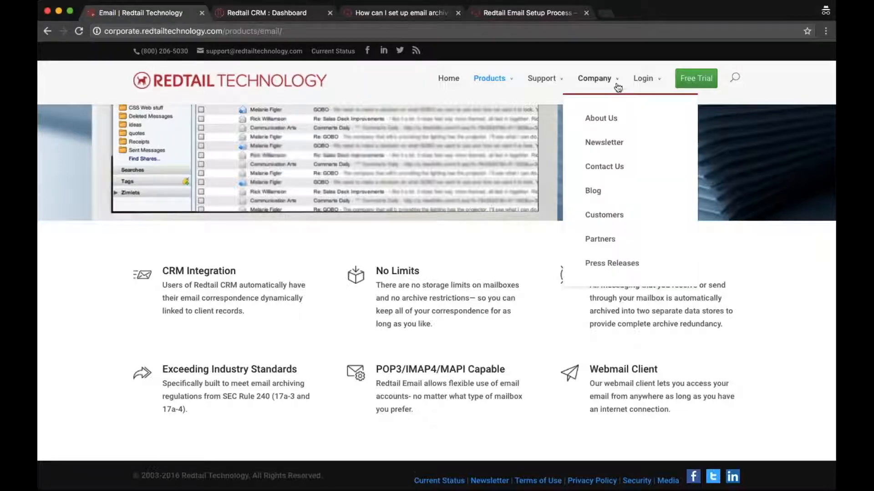
pyautogui.moveTo(635, 86)
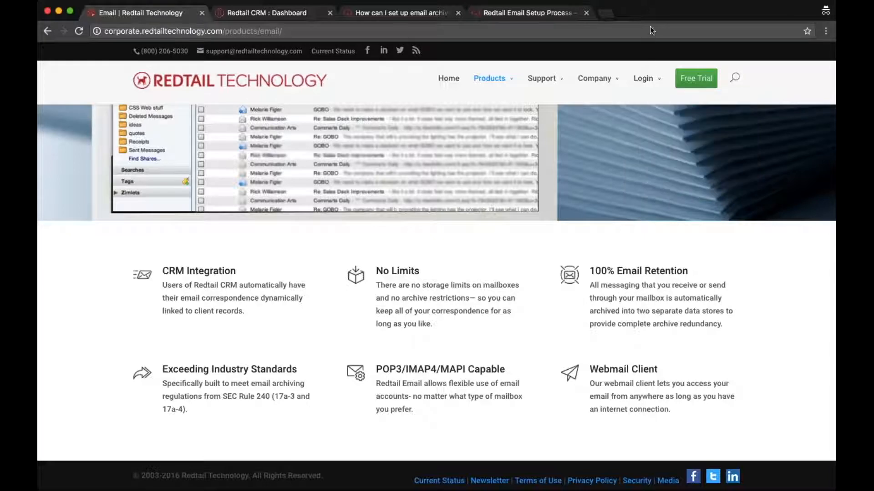
pyautogui.press('super+Tab')
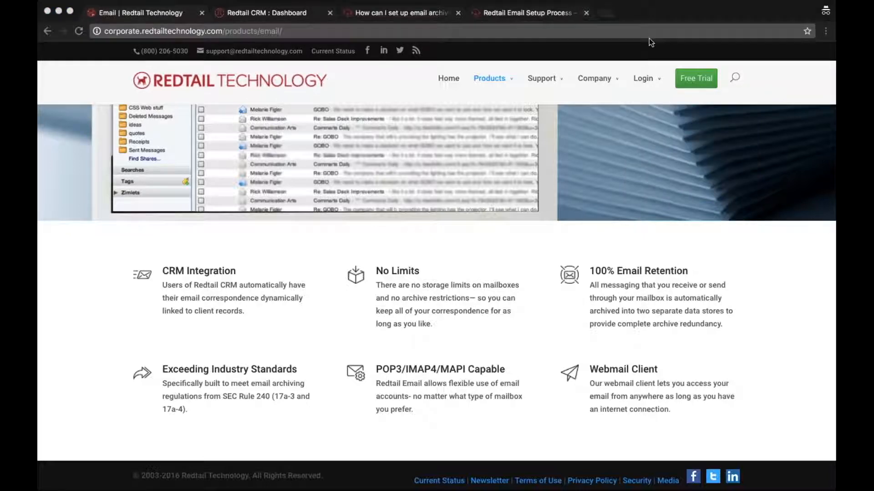
pyautogui.click(640, 81)
pyautogui.click(660, 167)
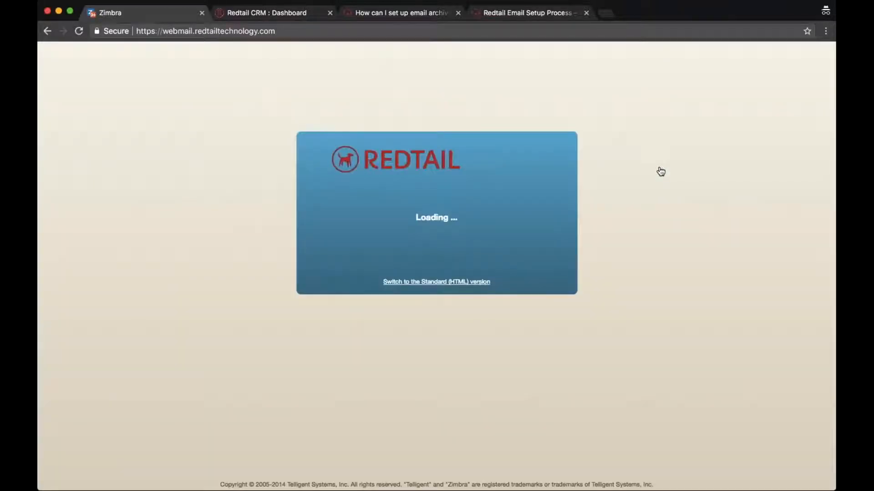
pyautogui.hscroll(-5, 611, 185)
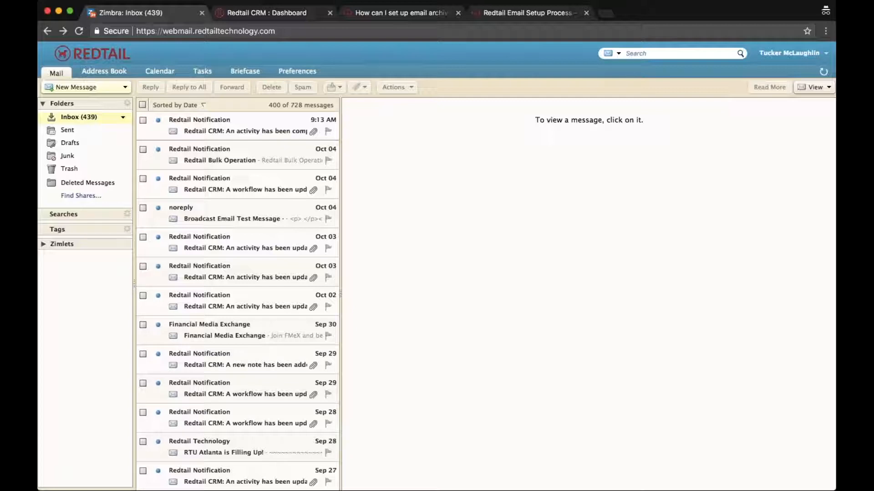
pyautogui.click(54, 31)
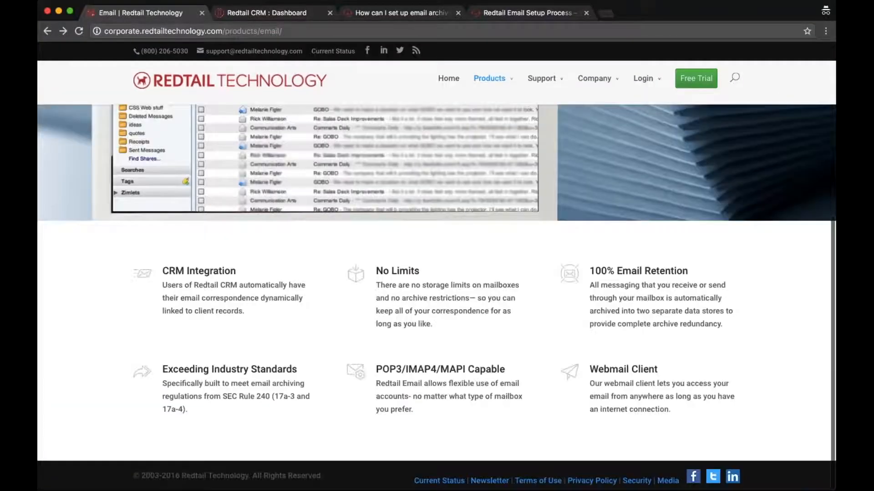
pyautogui.scroll(6, 436, 273)
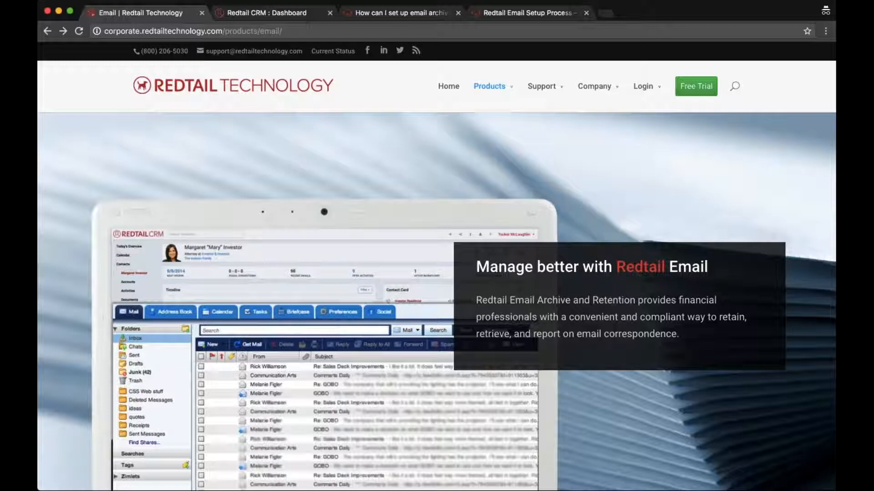
pyautogui.scroll(-6, 437, 273)
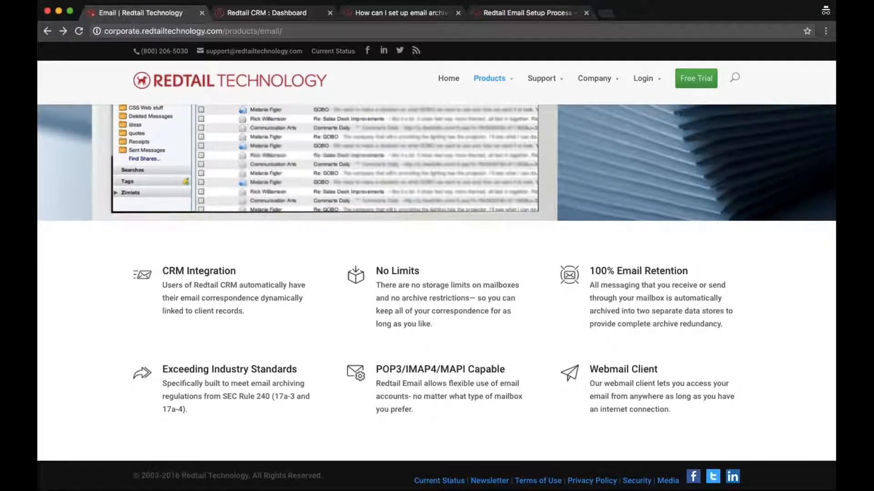
pyautogui.press('super+Tab')
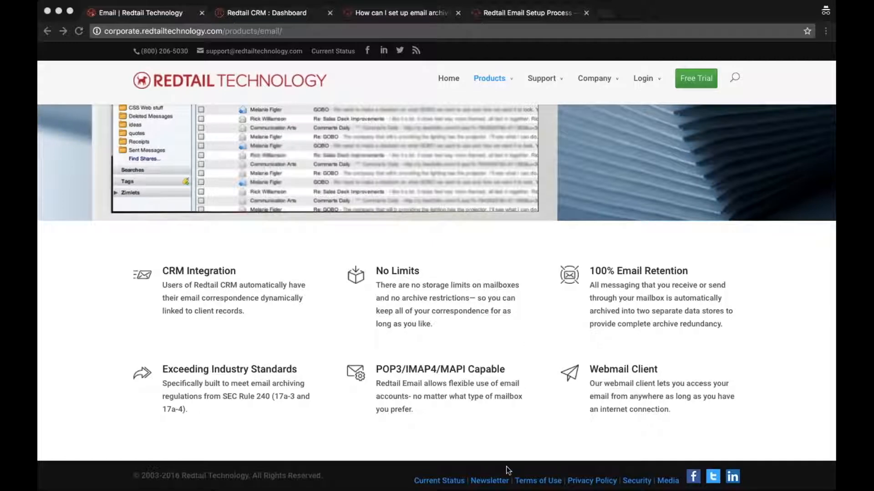
pyautogui.click(438, 460)
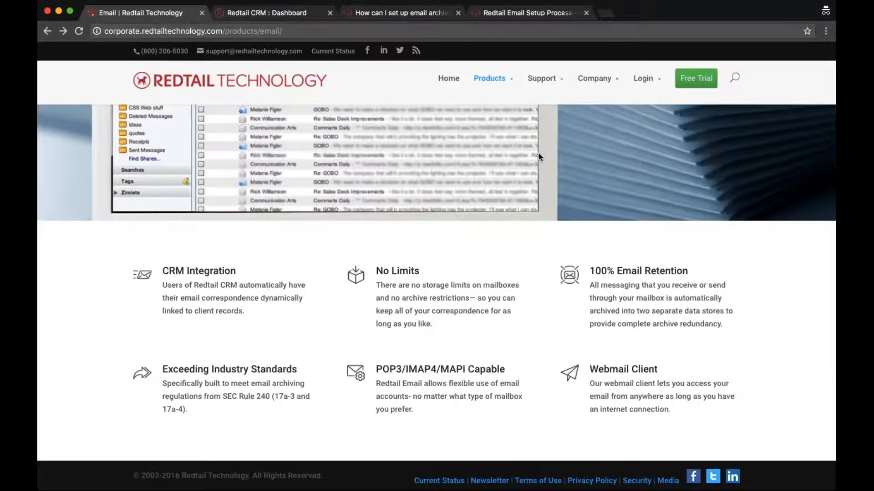
# From the CRM dashboard's Recently Viewed list, open the Wayne Enterprises majority owner's contact record.
pyautogui.hotkey('ctrl', 'Tab')
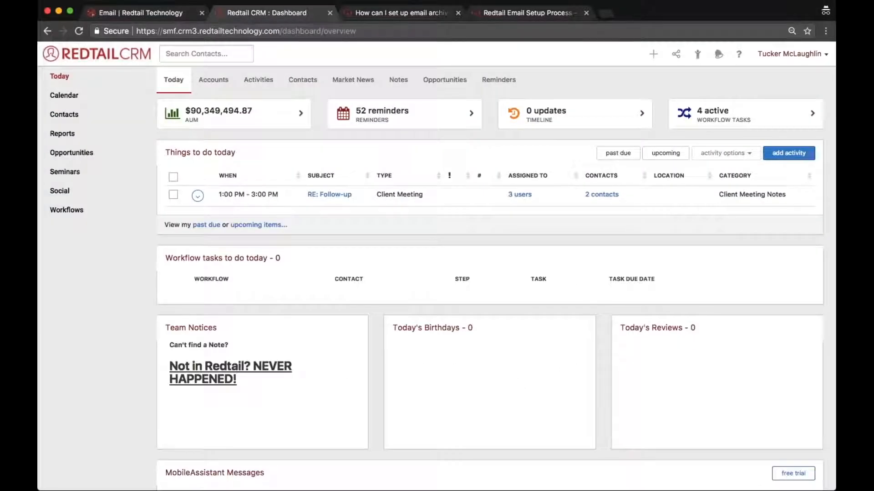
pyautogui.moveTo(602, 197)
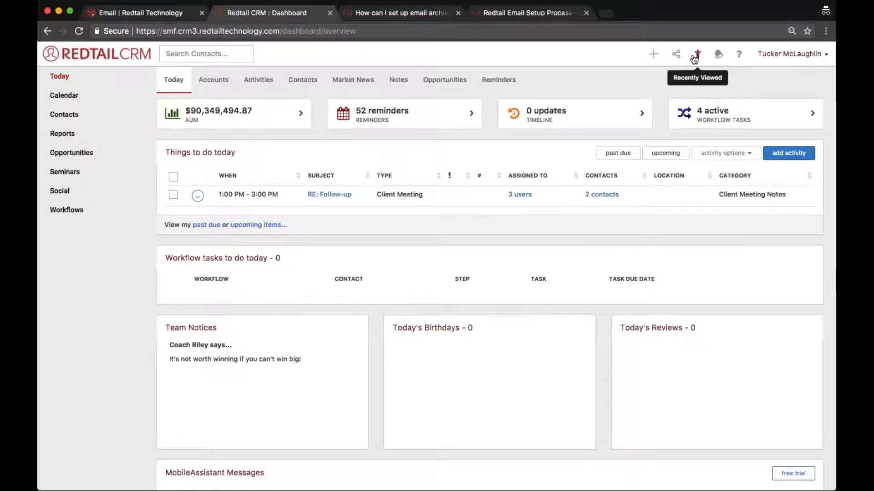
pyautogui.click(695, 57)
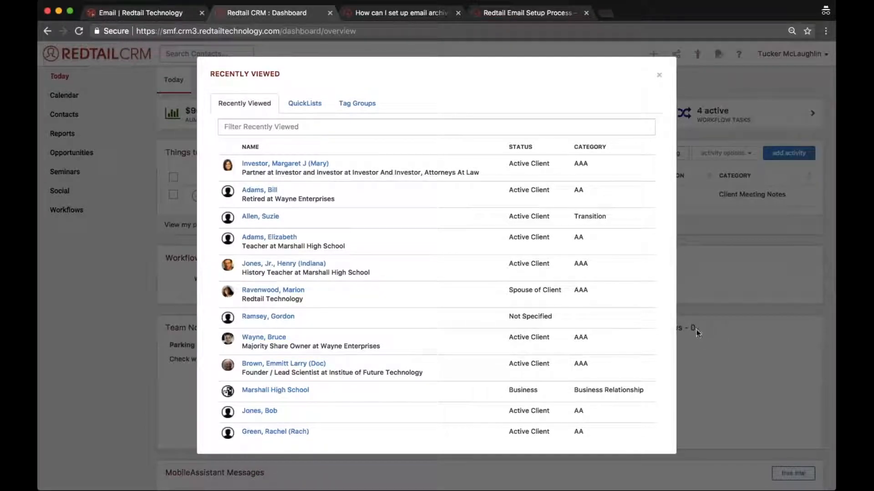
pyautogui.click(244, 341)
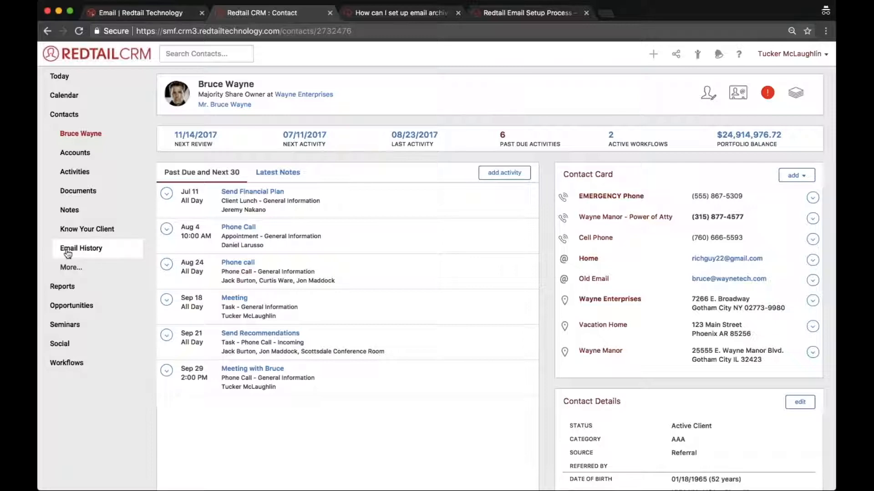
# Show the contact's Email History, listing seven archived messages from 10/23/2013 to 10/28/2014.
pyautogui.click(88, 253)
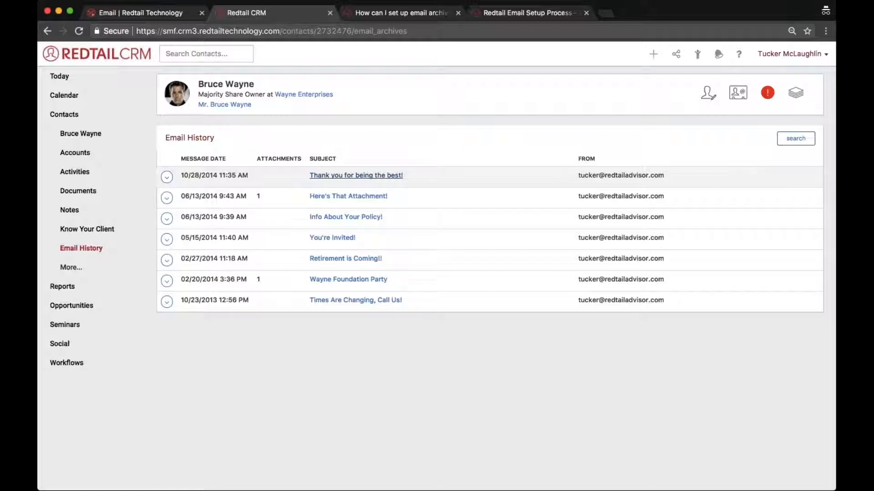
# View the archived message 'Here's That Attachment!', then return to the contact's overview page.
pyautogui.click(342, 196)
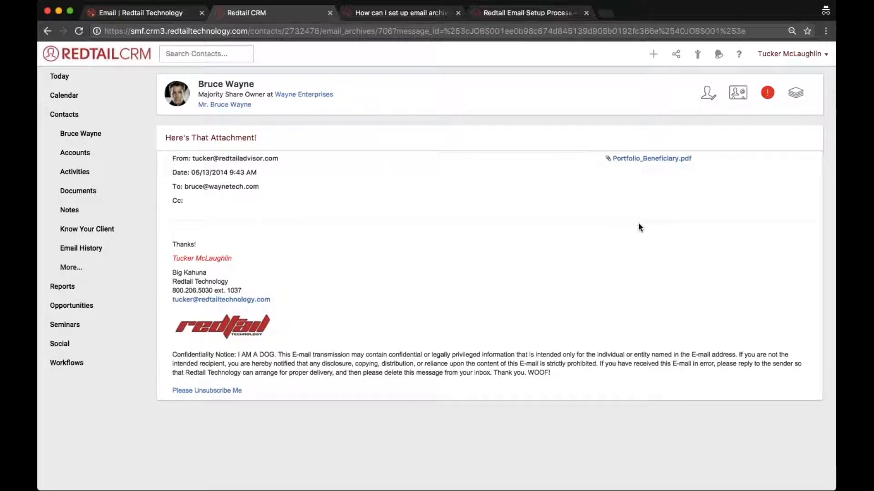
pyautogui.hscroll(-5, 638, 224)
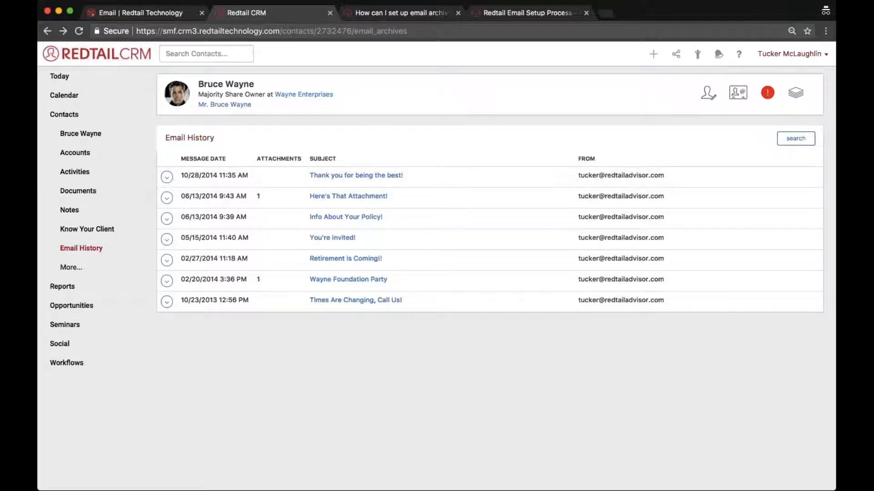
pyautogui.click(69, 143)
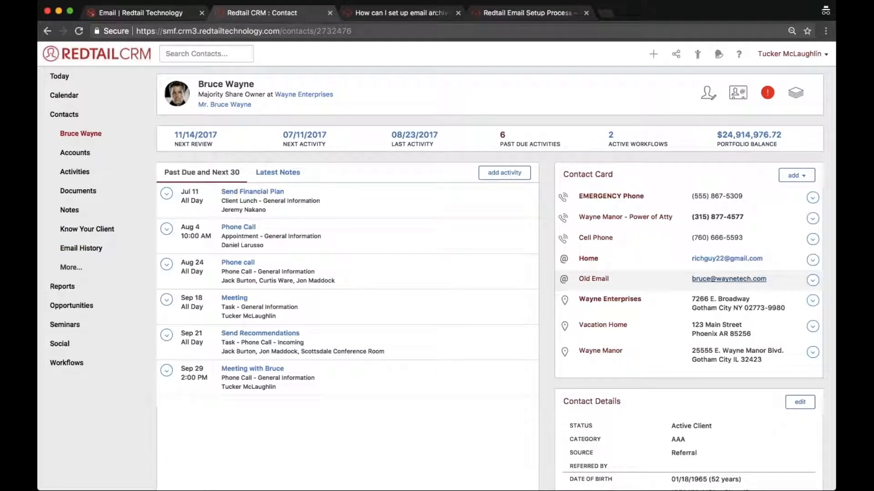
# Highlight the Home and Old Email addresses and show the Old Email address's options menu.
pyautogui.moveTo(775, 280); pyautogui.dragTo(564, 261)
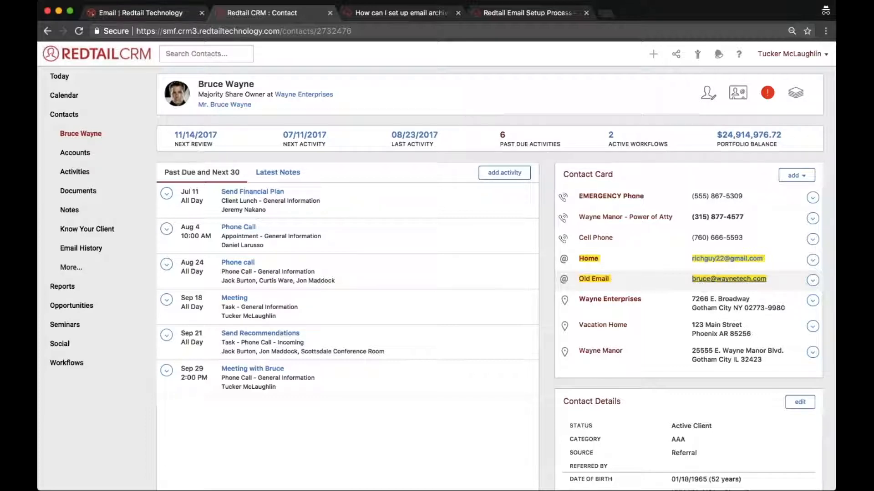
pyautogui.click(812, 280)
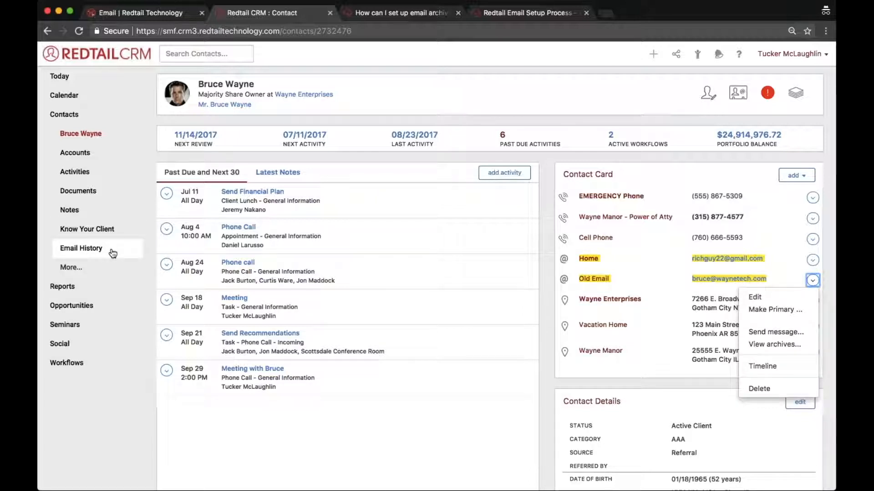
pyautogui.click(617, 281)
pyautogui.click(815, 282)
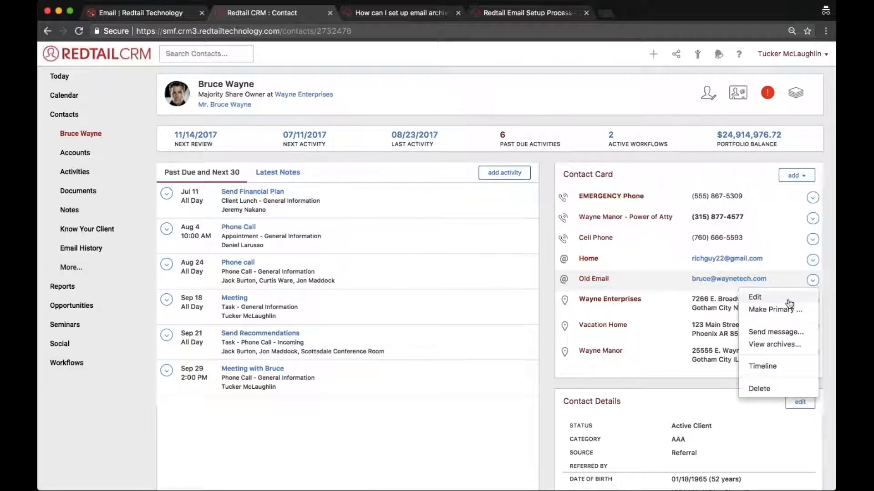
pyautogui.click(789, 302)
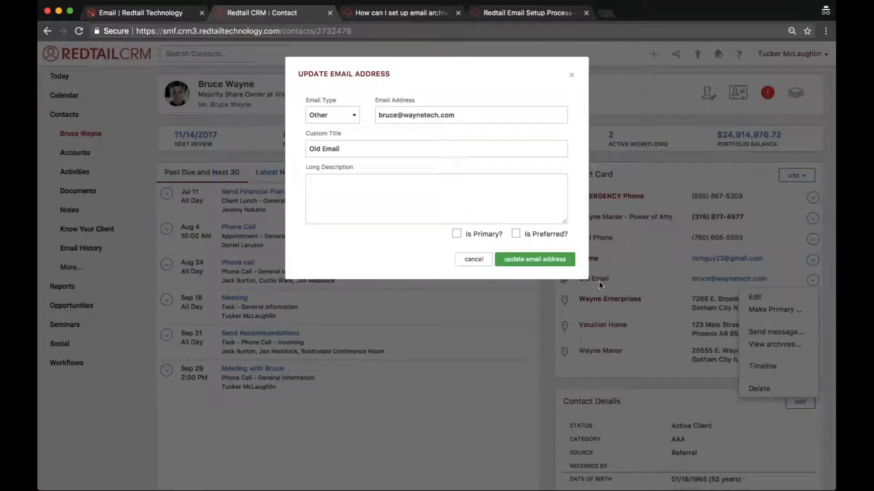
pyautogui.tripleClick(323, 147)
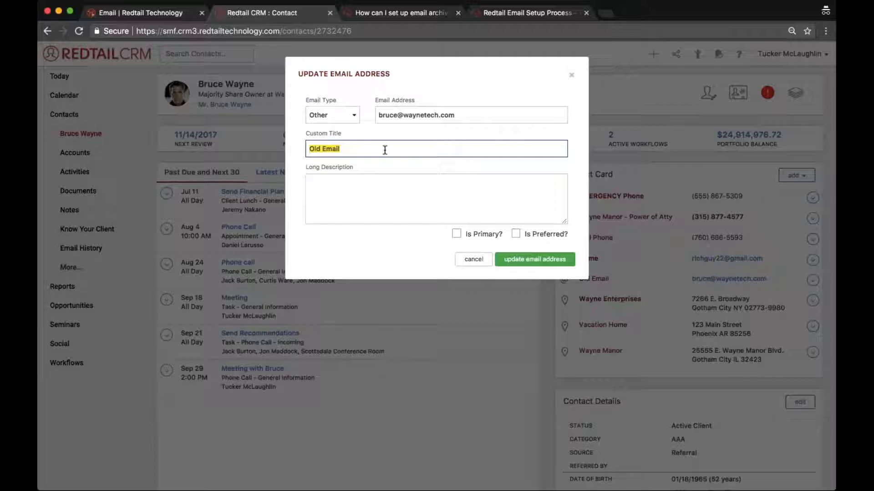
pyautogui.click(474, 259)
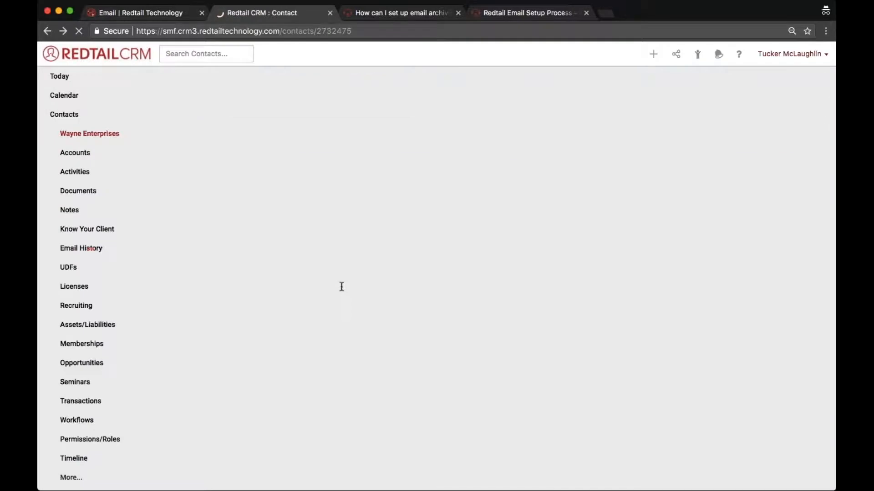
pyautogui.press('super+bracketleft')
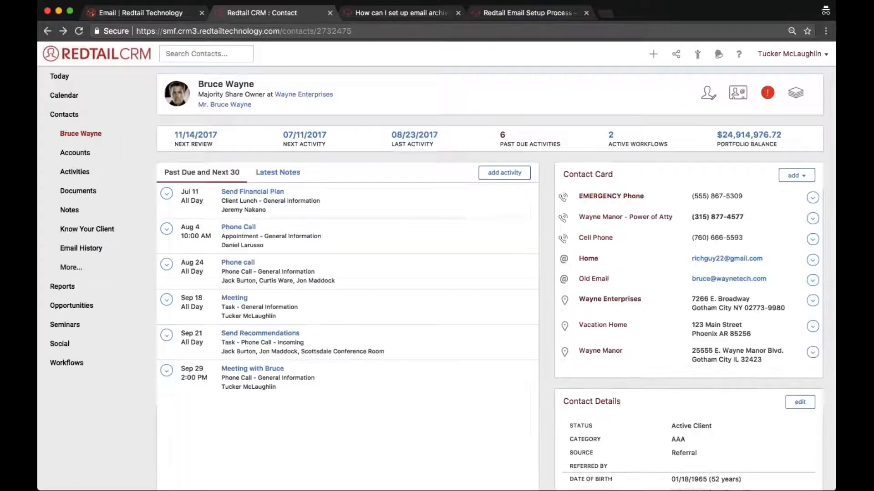
# Start adding a new email address to the contact card, then close the Add Email Address dialog.
pyautogui.moveTo(829, 281); pyautogui.dragTo(698, 252)
pyautogui.click(829, 277)
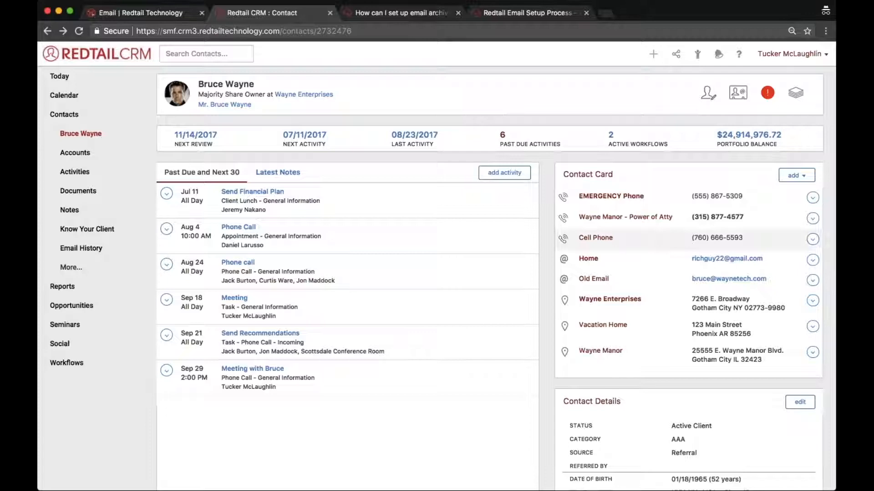
pyautogui.click(793, 177)
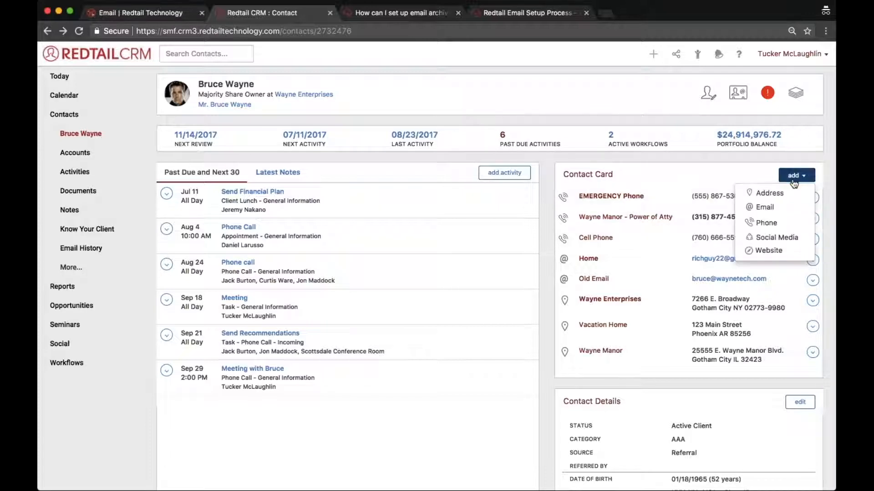
pyautogui.click(768, 208)
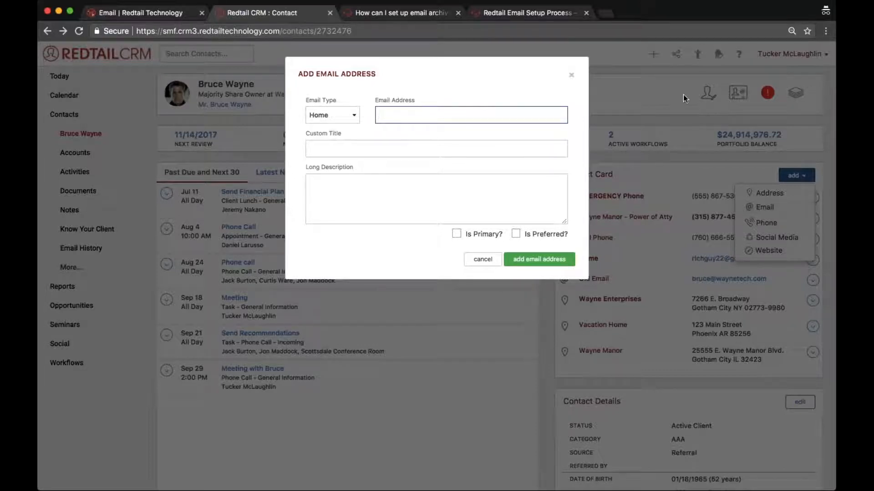
pyautogui.click(645, 202)
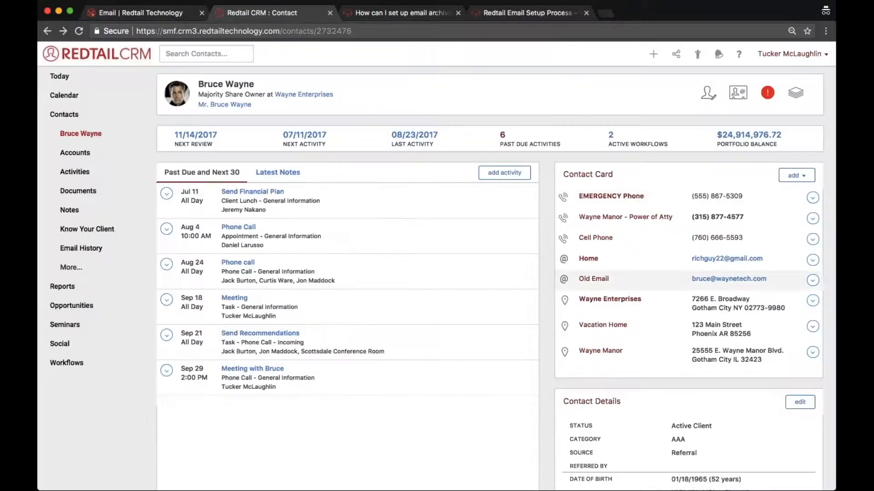
pyautogui.click(72, 252)
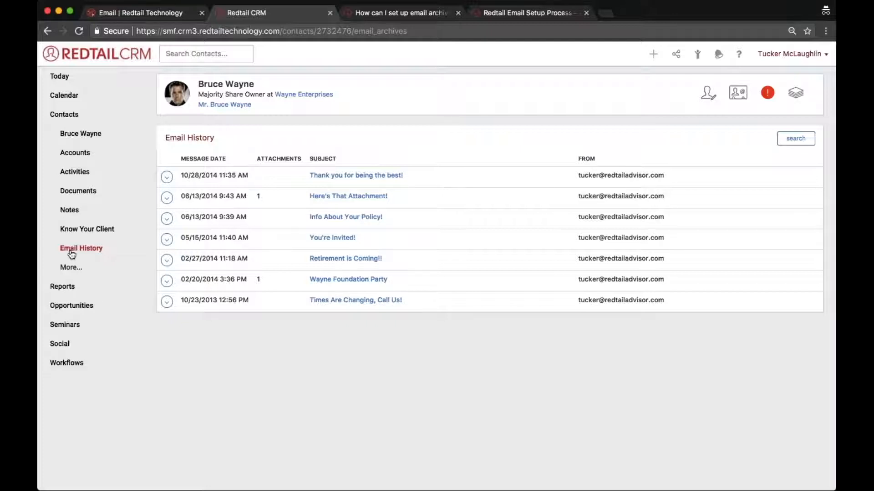
pyautogui.hscroll(-5, 71, 254)
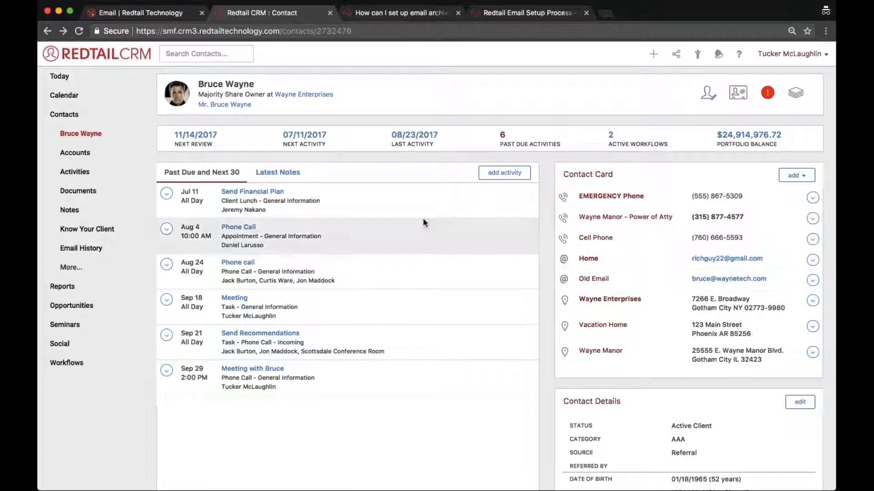
# Reopen the contact's Email History, then bring up the Helpdesk article on archiving without hosting.
pyautogui.click(83, 250)
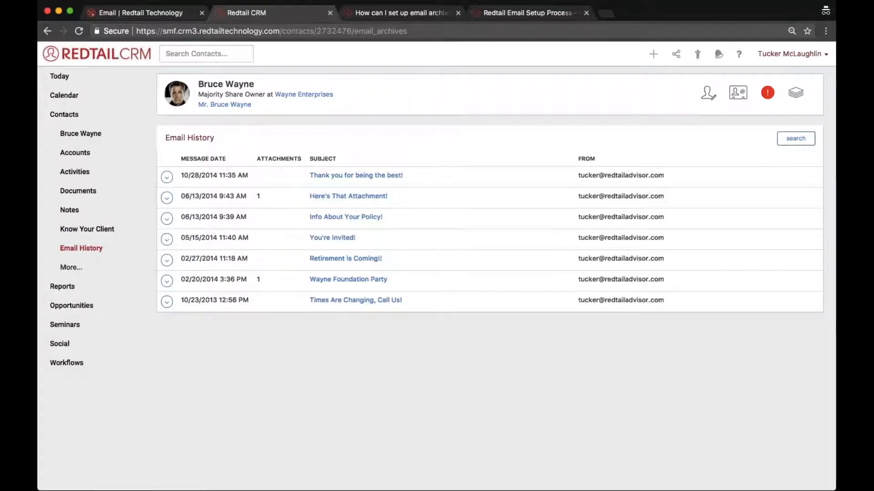
pyautogui.click(485, 457)
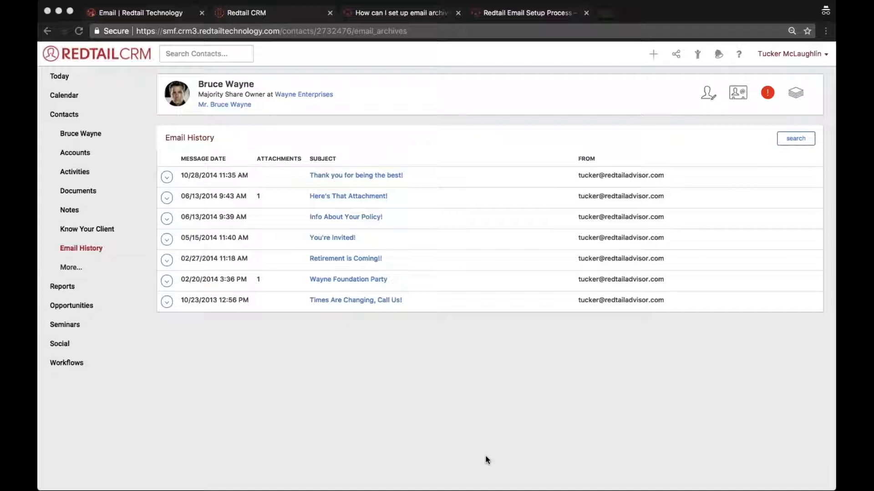
pyautogui.click(439, 463)
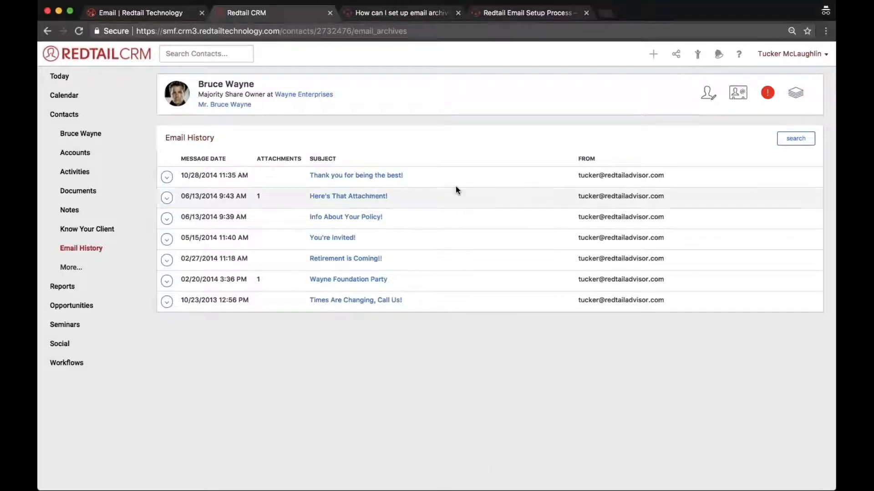
pyautogui.click(431, 14)
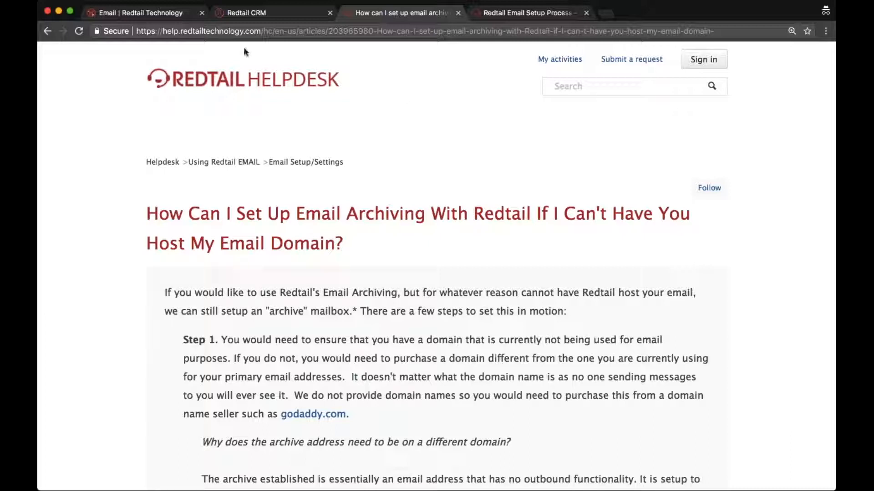
# Select the article title, go to the Helpdesk home page, and return to the CRM email history.
pyautogui.tripleClick(319, 213)
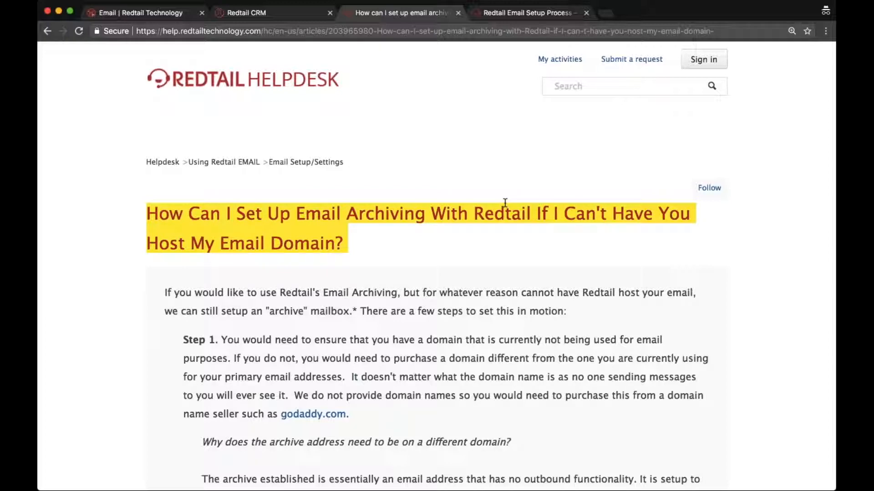
pyautogui.click(163, 162)
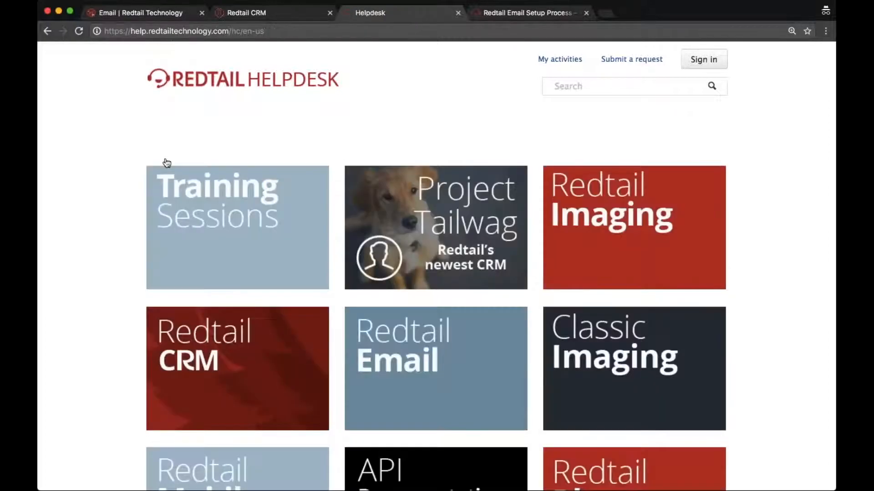
pyautogui.click(248, 14)
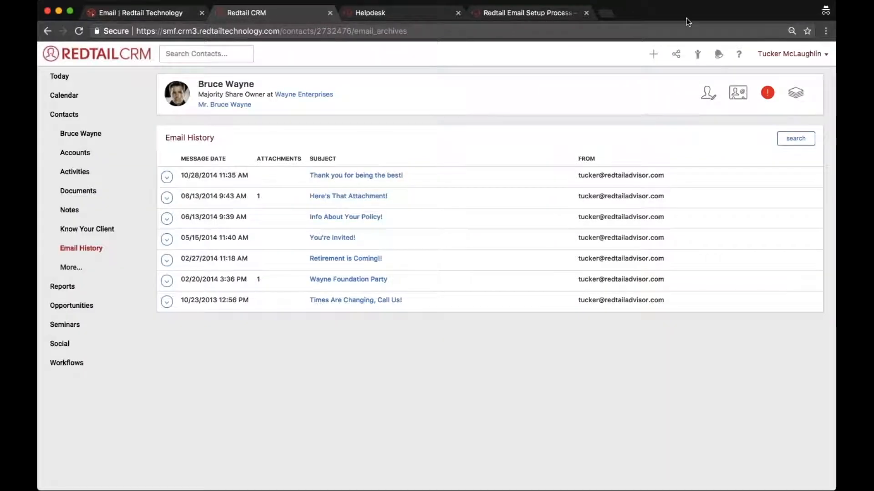
# Open the Redtail Help Desk in a new tab from the CRM's Help and Resources list.
pyautogui.click(739, 54)
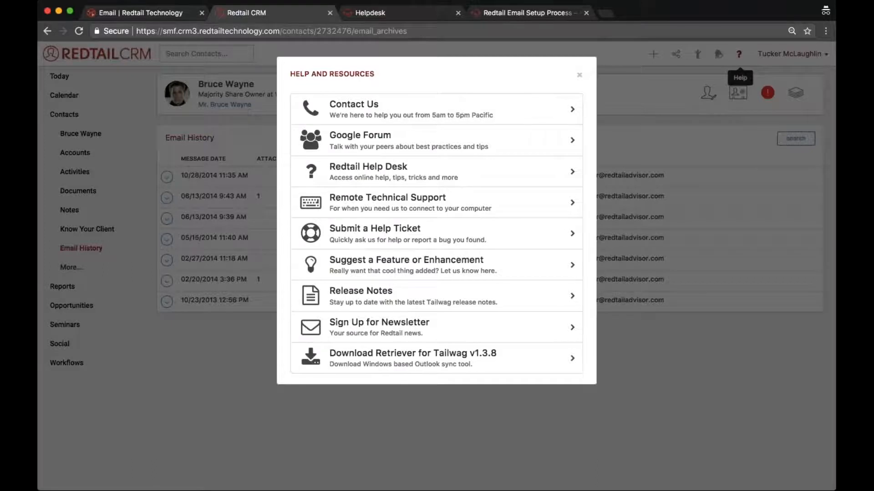
pyautogui.click(445, 177)
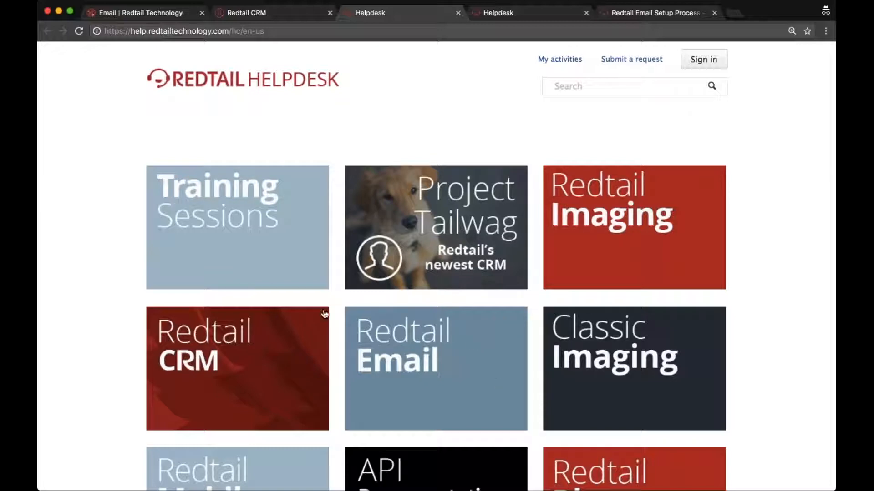
# Browse Redtail Email's 23 Email Setup/Settings articles and open the archiving-without-hosting article.
pyautogui.click(399, 407)
pyautogui.scroll(-5, 398, 407)
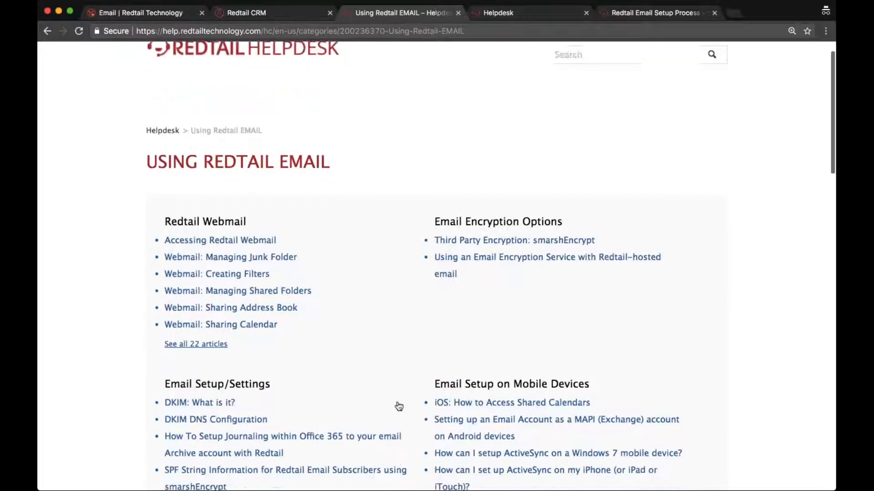
pyautogui.moveTo(274, 307); pyautogui.dragTo(167, 309)
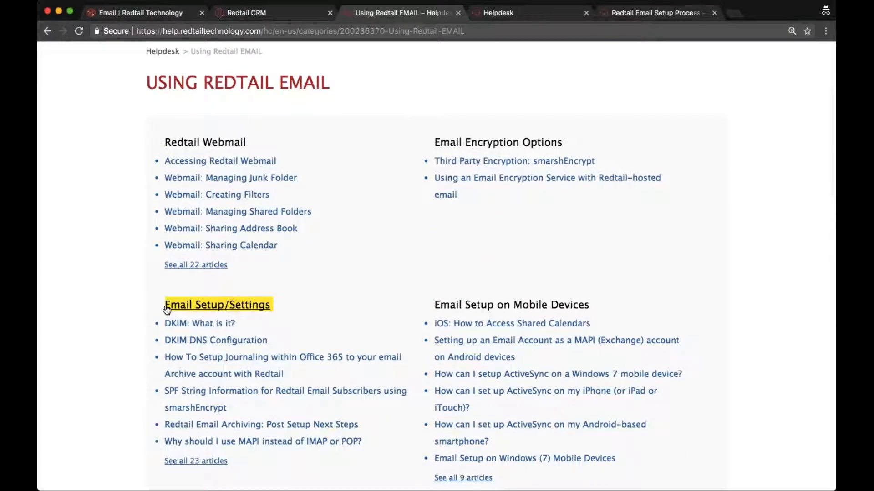
pyautogui.scroll(-2, 167, 309)
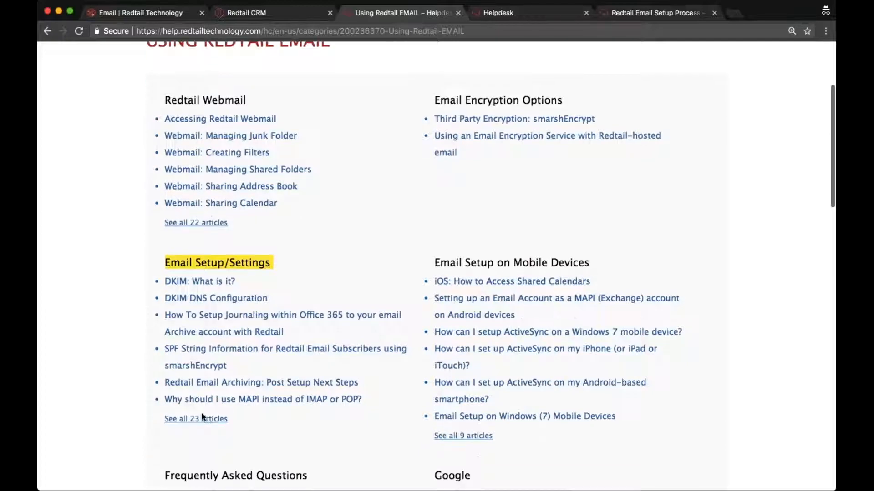
pyautogui.click(203, 420)
pyautogui.scroll(-3, 203, 418)
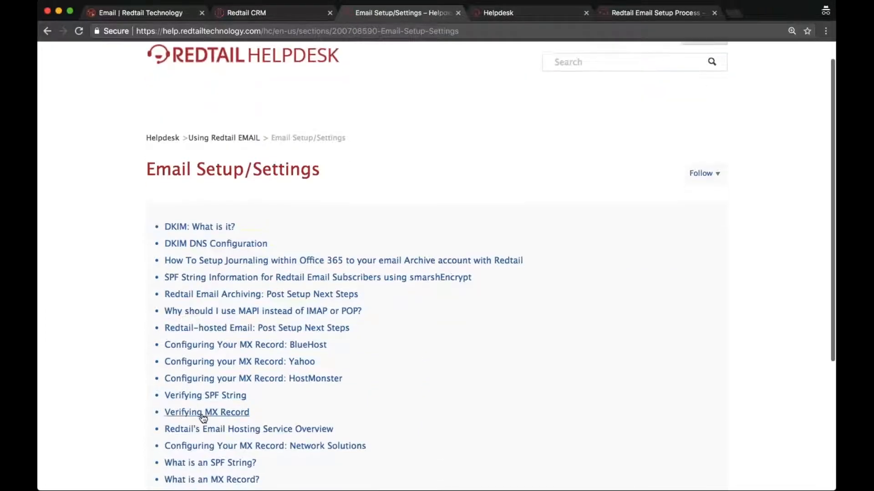
pyautogui.scroll(-5, 203, 418)
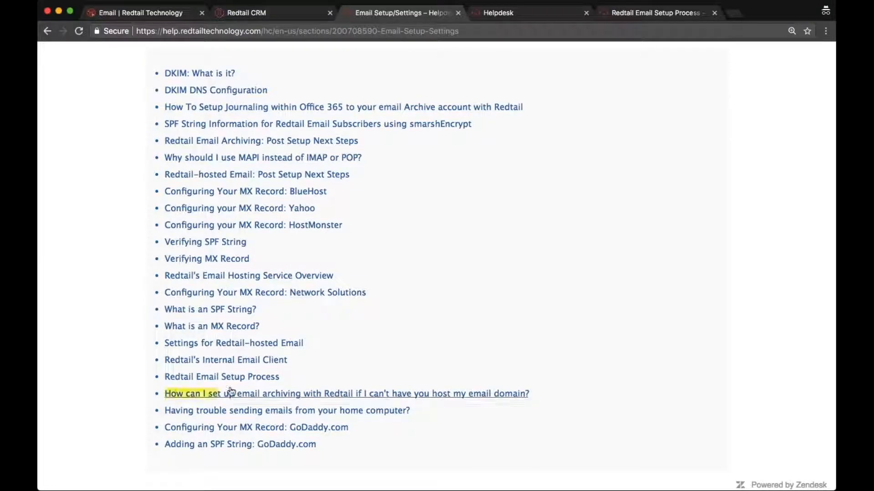
pyautogui.click(482, 399)
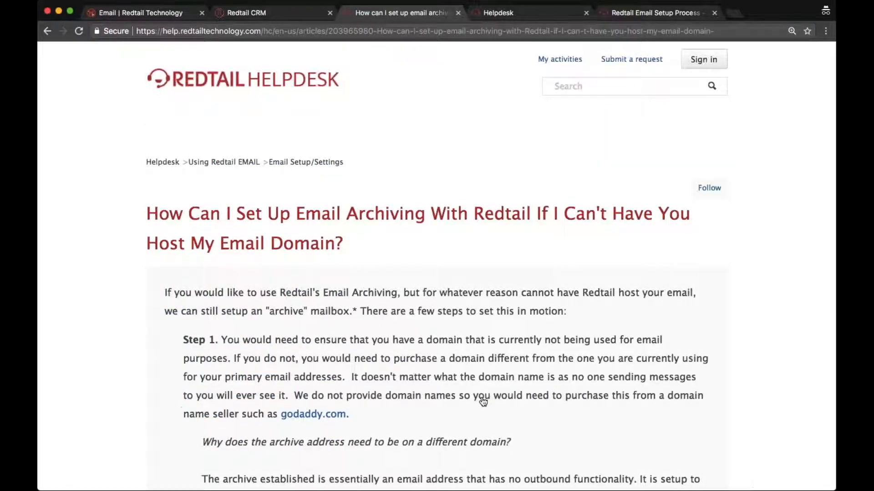
# Read through the archiving article and open Redtail Email Archive Setup Form.docx in Word.
pyautogui.scroll(-5, 483, 402)
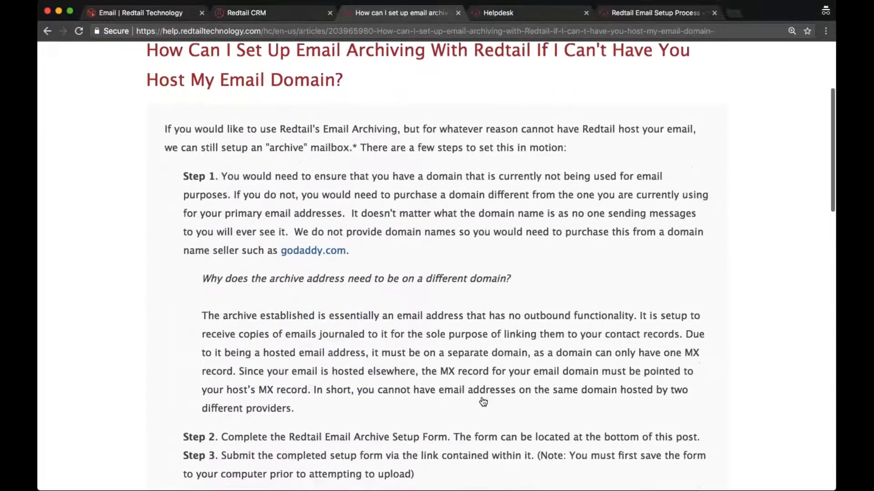
pyautogui.scroll(-2, 484, 402)
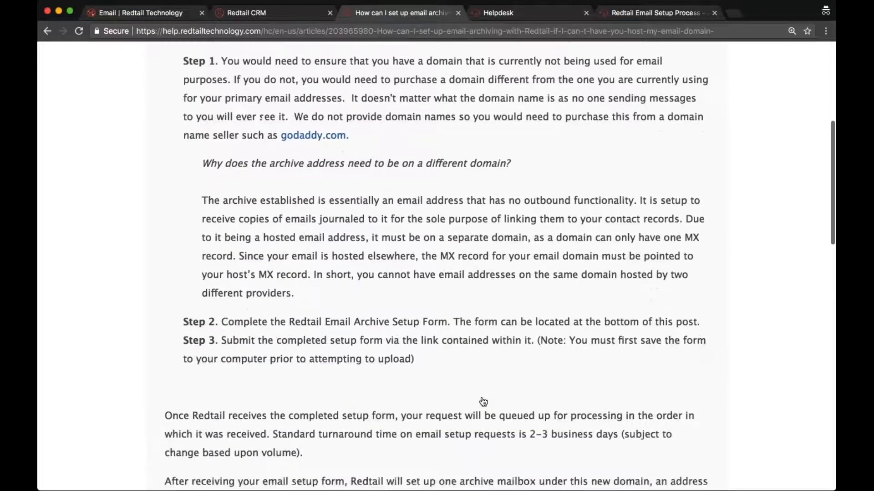
pyautogui.scroll(-4, 483, 400)
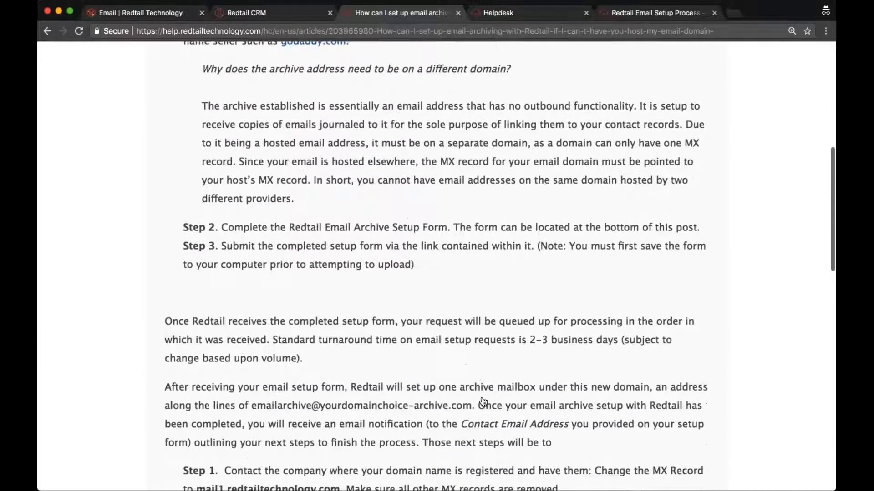
pyautogui.scroll(-7, 483, 401)
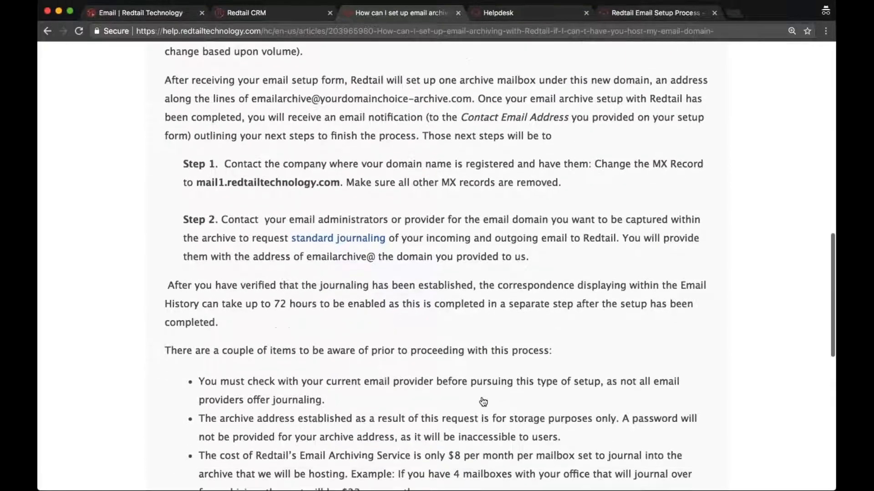
pyautogui.scroll(-3, 483, 402)
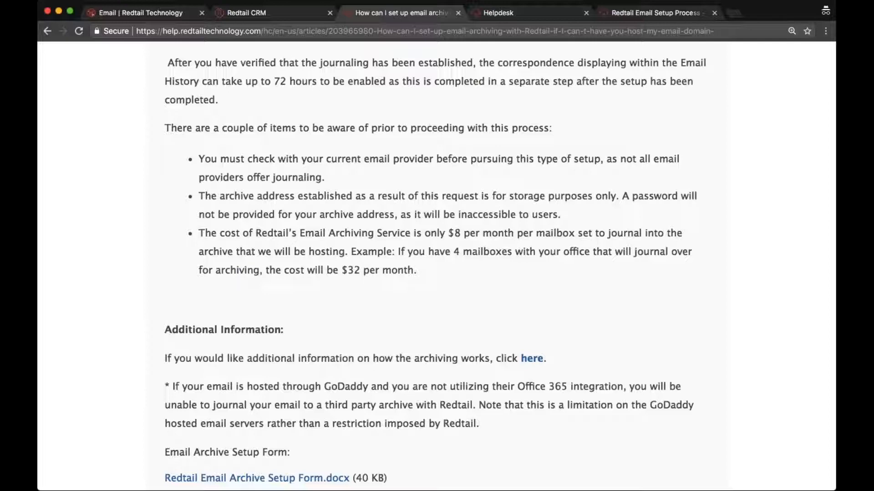
pyautogui.scroll(-2, 455, 263)
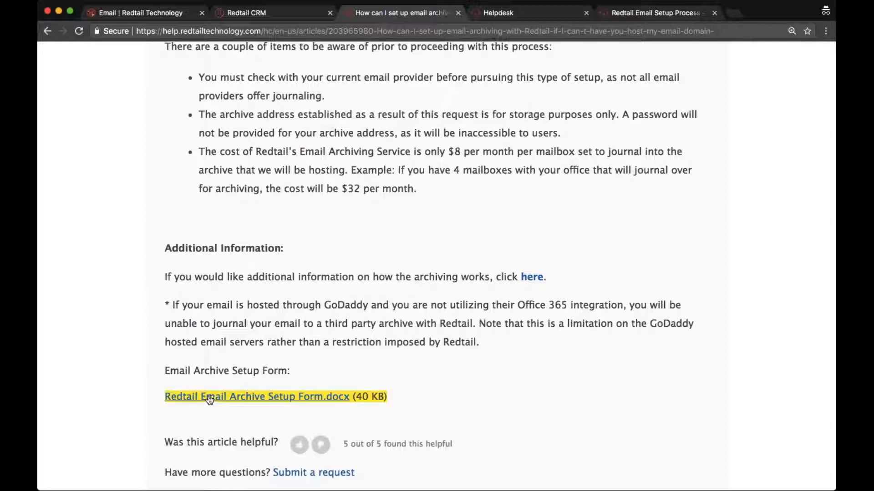
pyautogui.click(831, 31)
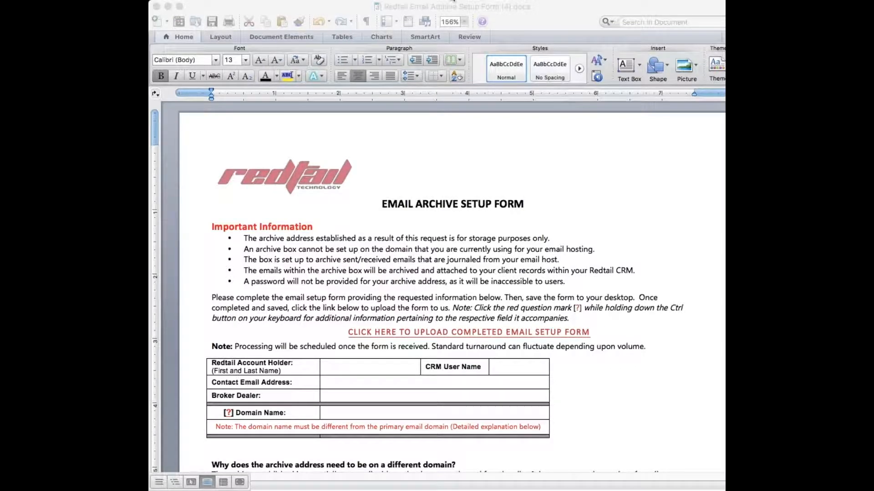
# Bring the Word setup form fully into view and highlight its help note and upload link.
pyautogui.click(454, 5)
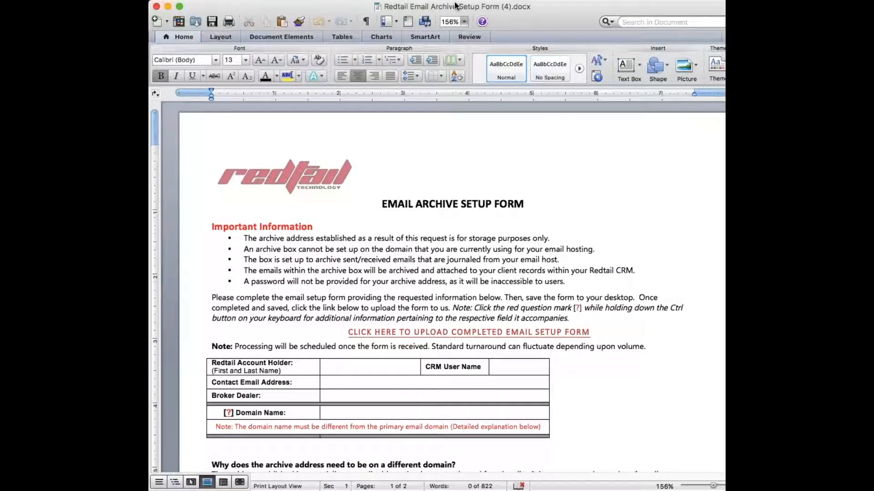
pyautogui.moveTo(456, 6); pyautogui.dragTo(441, 5)
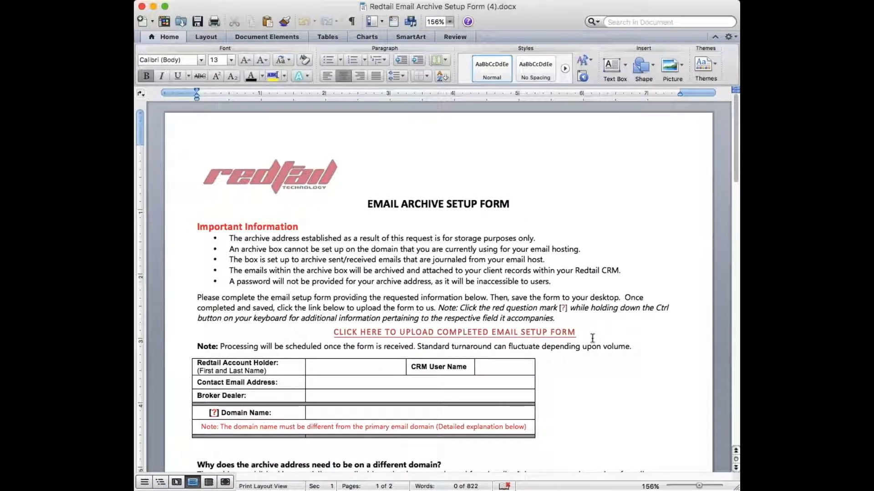
pyautogui.moveTo(589, 338); pyautogui.dragTo(323, 322)
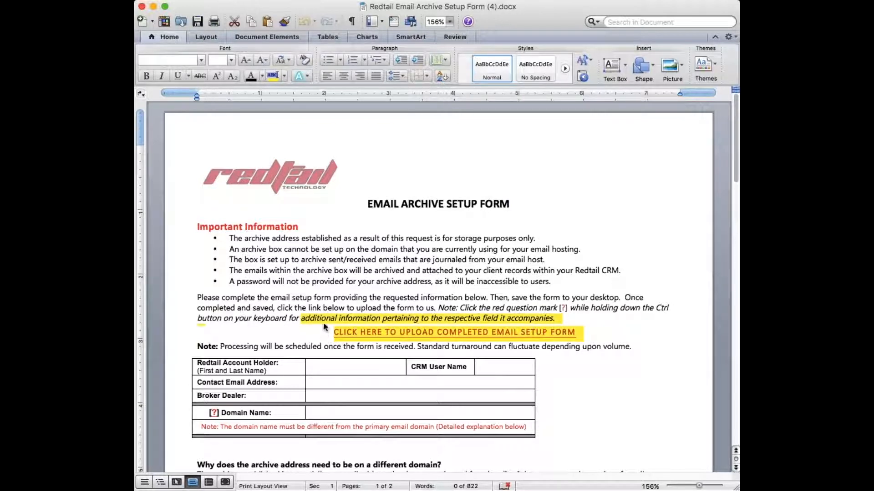
pyautogui.click(406, 297)
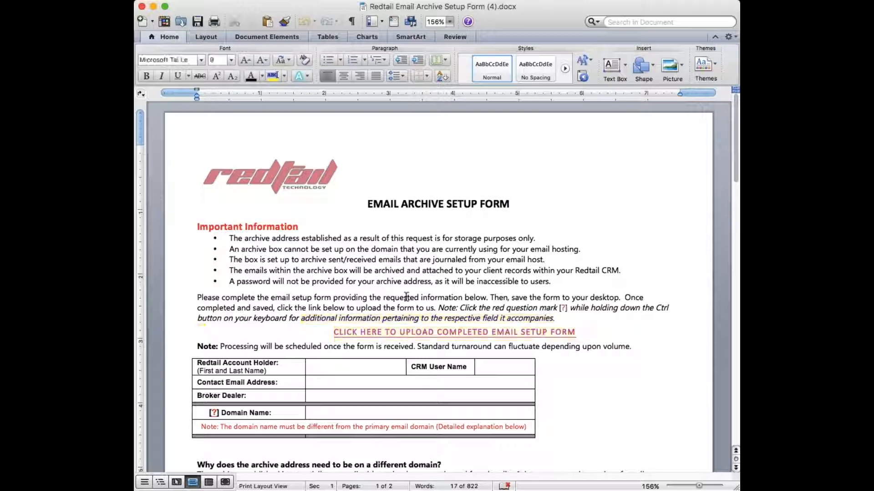
# Follow the form's CLICK HERE TO UPLOAD link, then return to the Helpdesk archiving article.
pyautogui.scroll(-3, 406, 297)
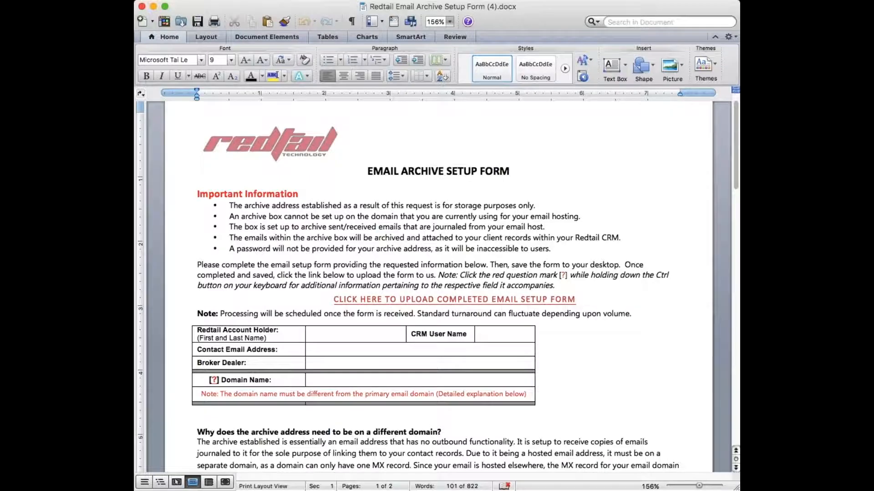
pyautogui.scroll(-3, 437, 287)
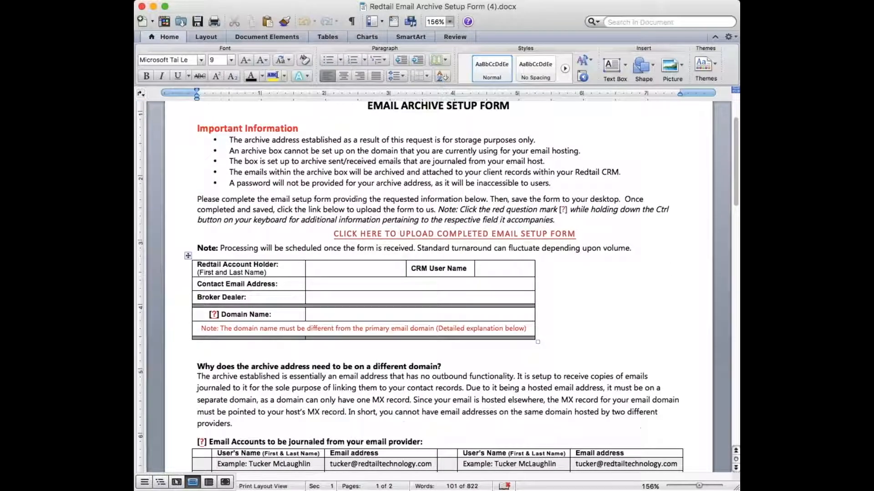
pyautogui.click(411, 239)
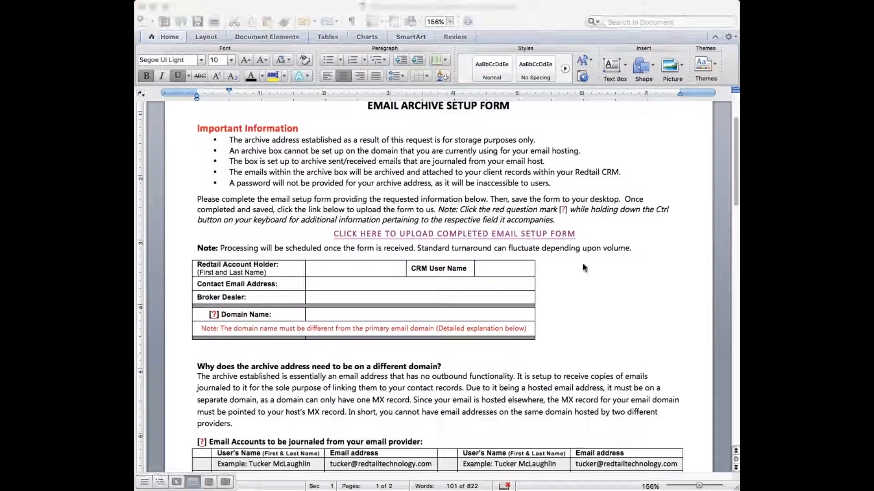
pyautogui.click(562, 285)
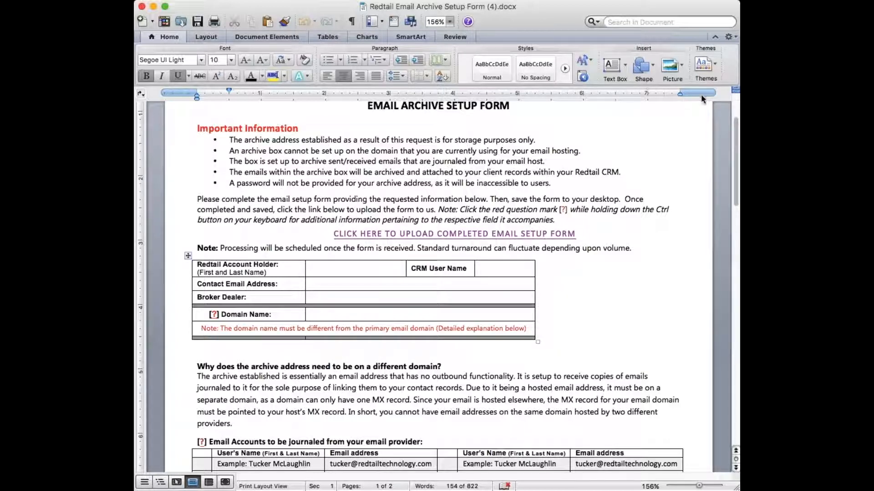
pyautogui.press('super+Tab')
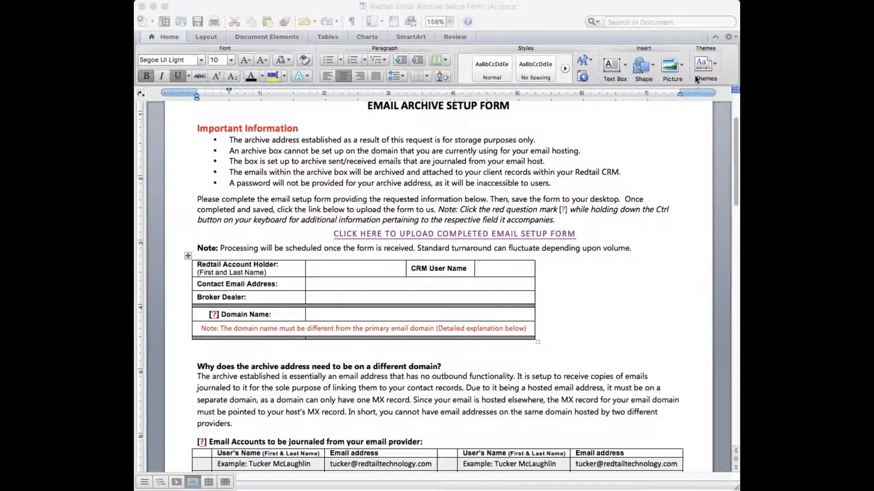
pyautogui.press('super+Tab')
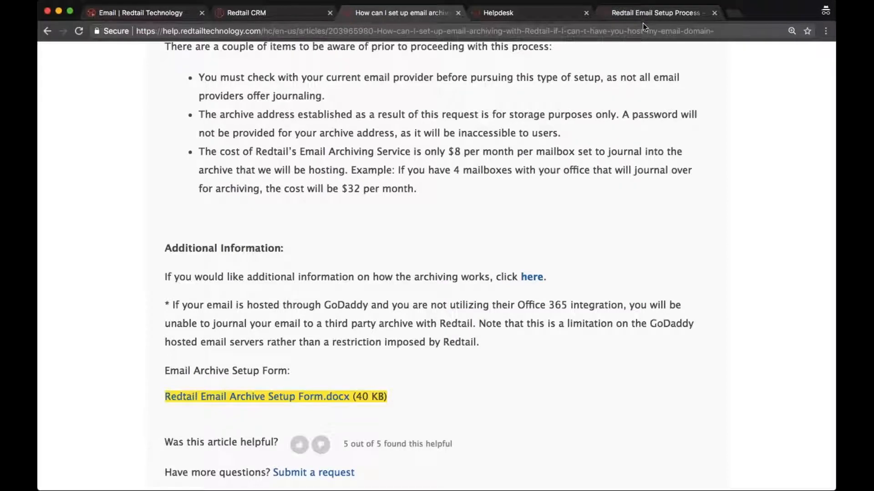
pyautogui.press('super+Tab')
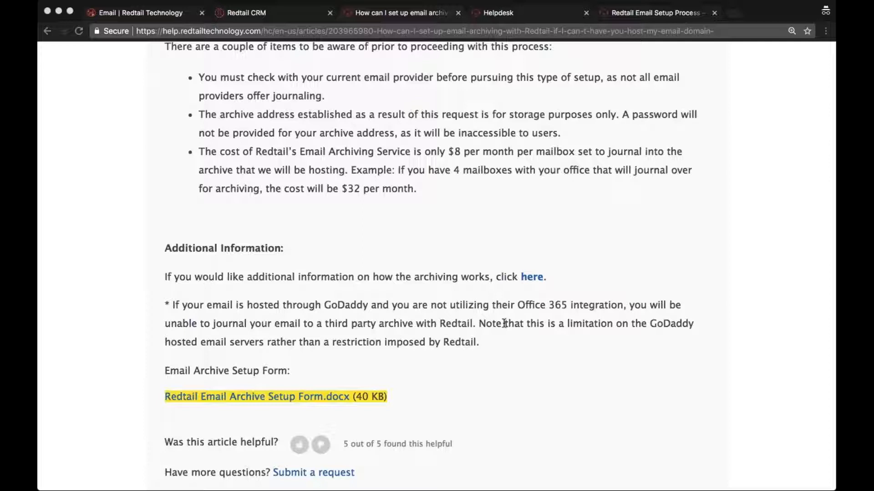
pyautogui.click(504, 324)
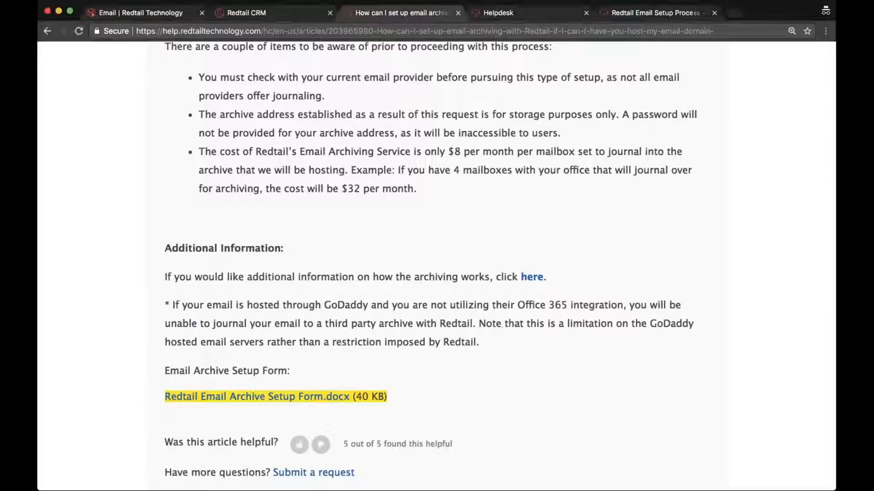
# In a new tab, load redtailtechnology.com and go to the Redtail Email login.
pyautogui.press('super+t')
pyautogui.write('redtailtechnology.com')
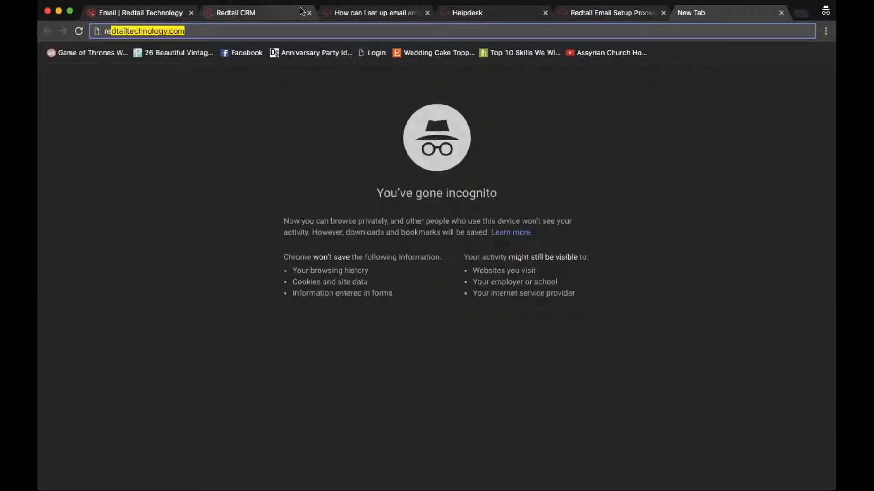
pyautogui.press('Return')
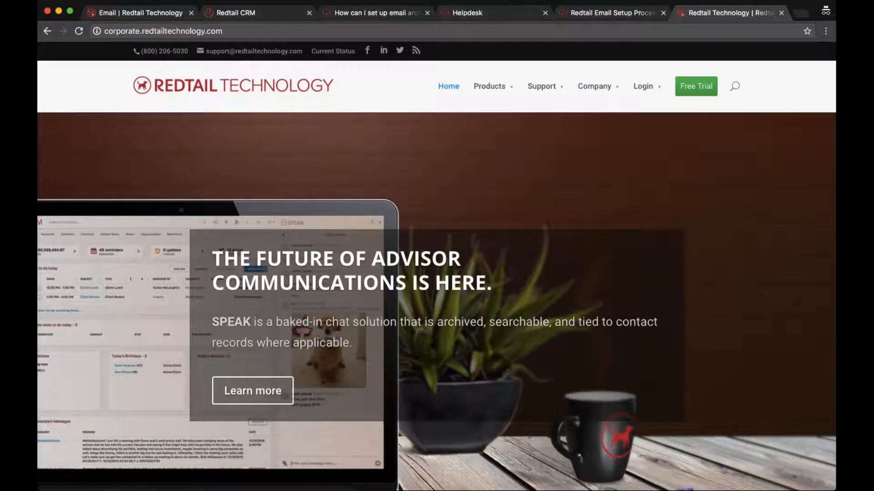
pyautogui.moveTo(645, 92)
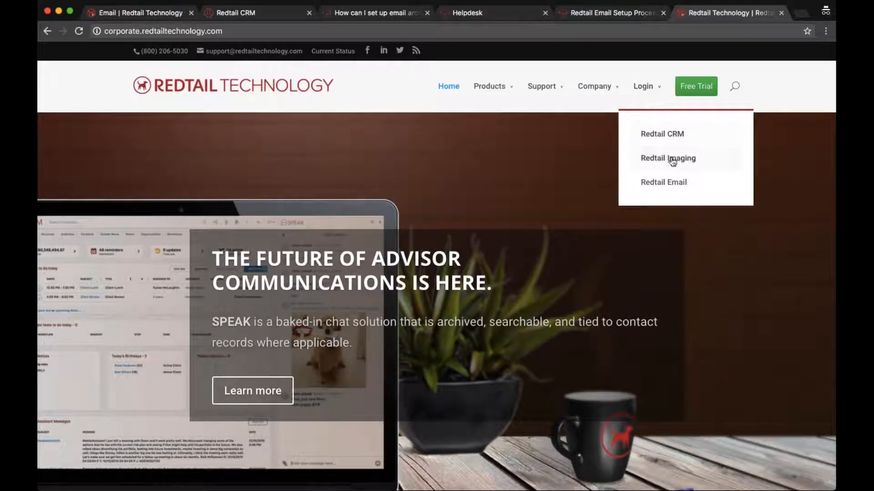
pyautogui.click(674, 185)
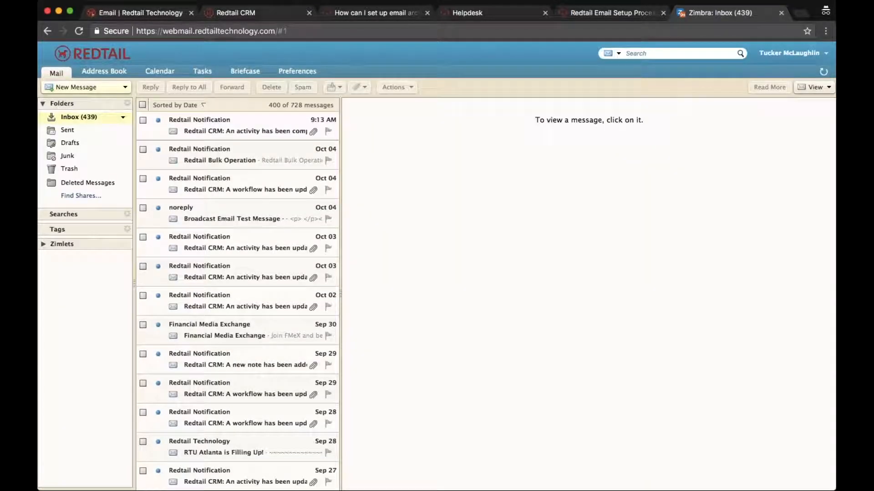
# Start a new webmail message, close it, then switch to the Helpdesk home page.
pyautogui.click(103, 88)
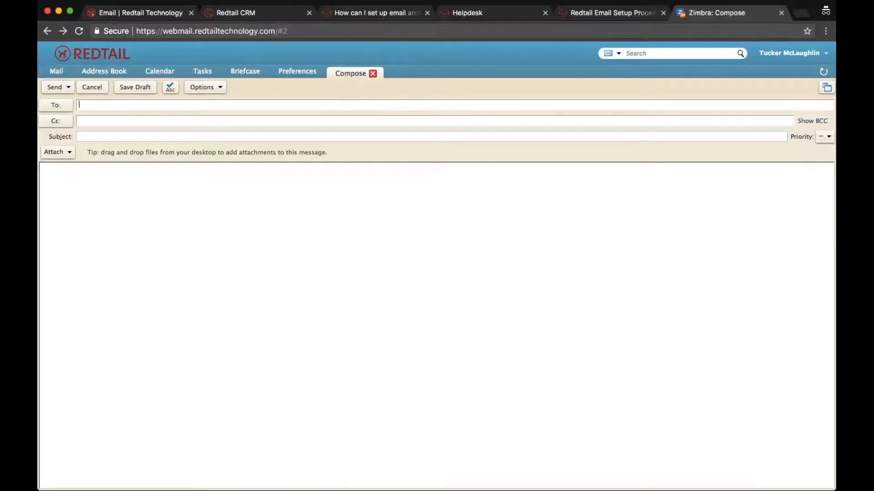
pyautogui.click(373, 73)
pyautogui.click(463, 11)
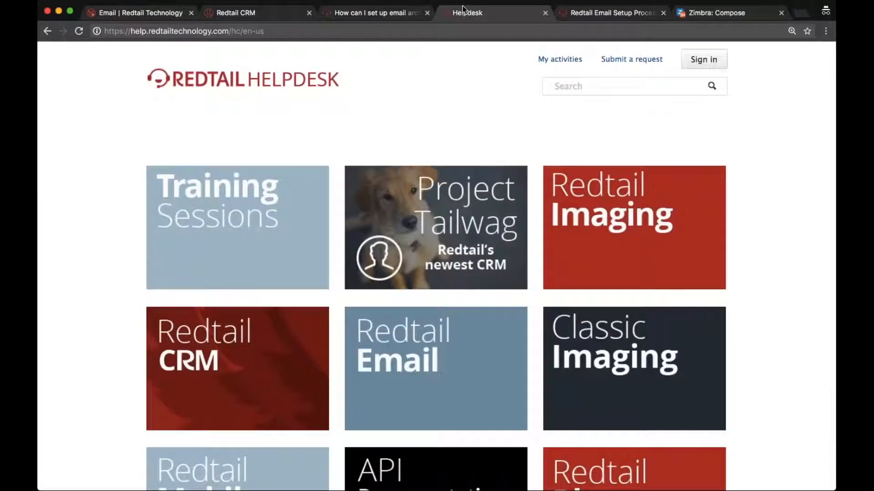
# Close Help and Resources, open the contact's Email History, then switch to the webmail inbox tab.
pyautogui.click(279, 17)
pyautogui.click(187, 151)
pyautogui.click(105, 138)
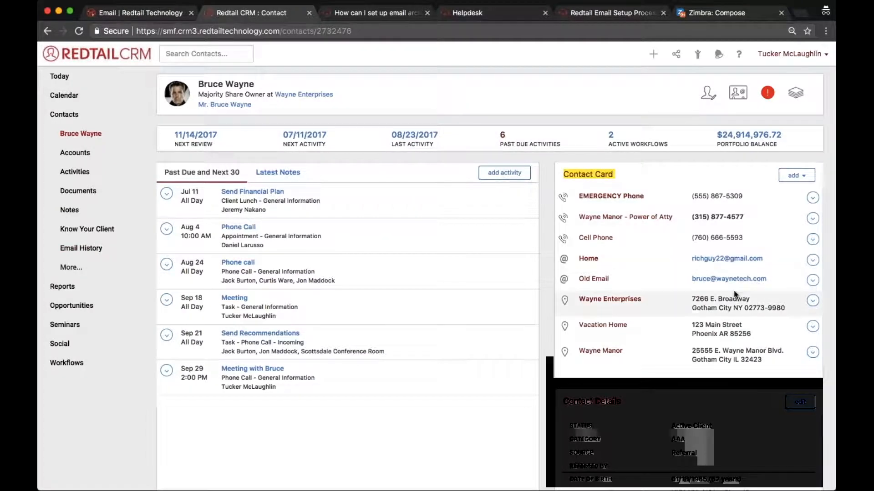
pyautogui.click(100, 252)
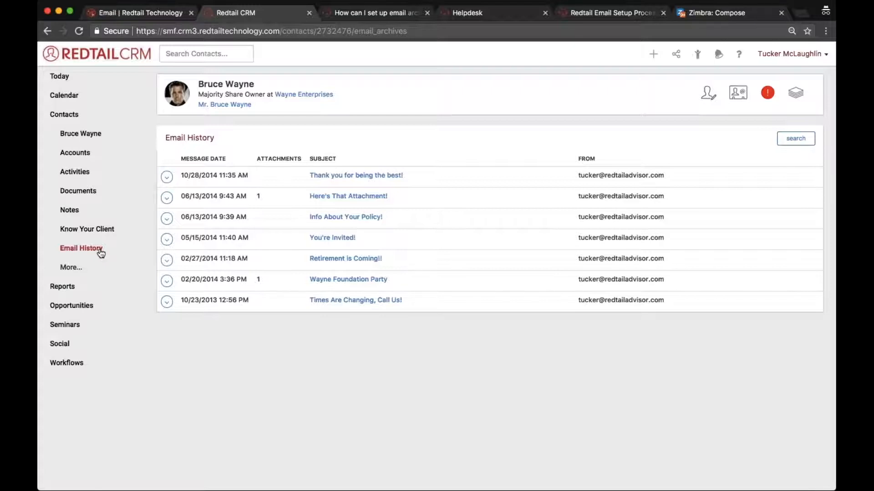
pyautogui.click(716, 13)
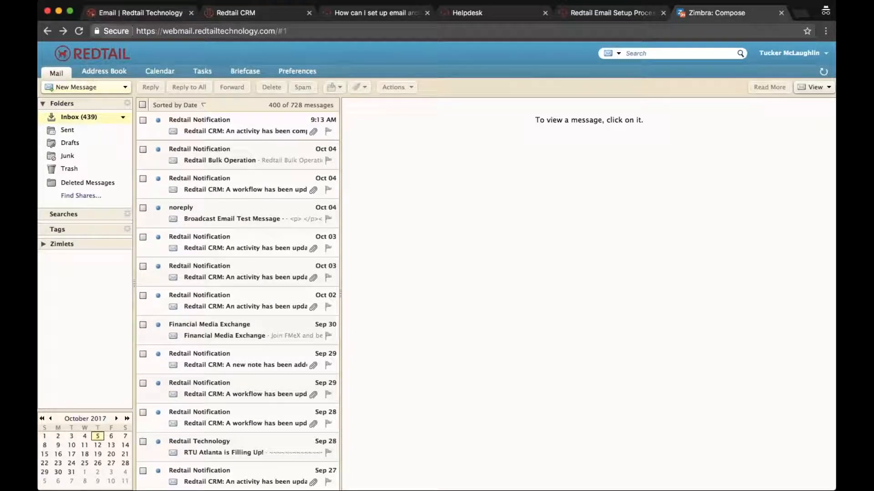
# Switch back to the Redtail CRM tab with the contact's Email History.
pyautogui.click(256, 12)
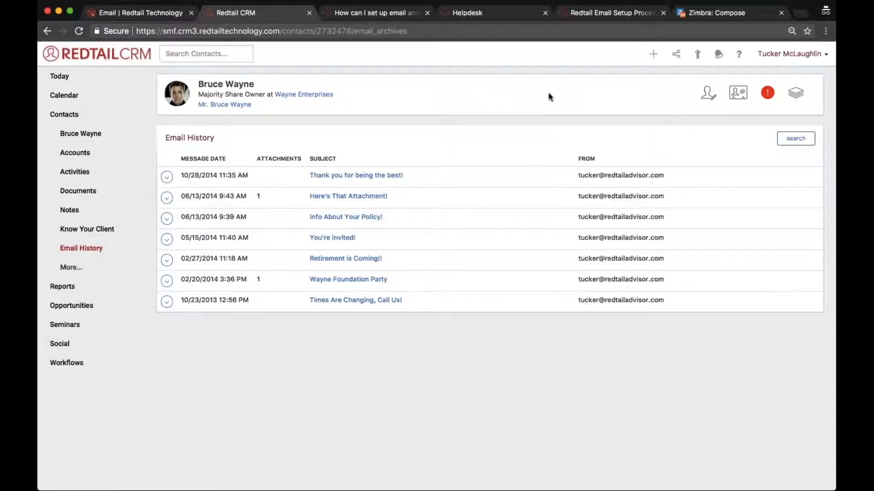
# Launch Redtail Webmail from Integrations, then return to CRM and close the webmail dialog.
pyautogui.click(676, 55)
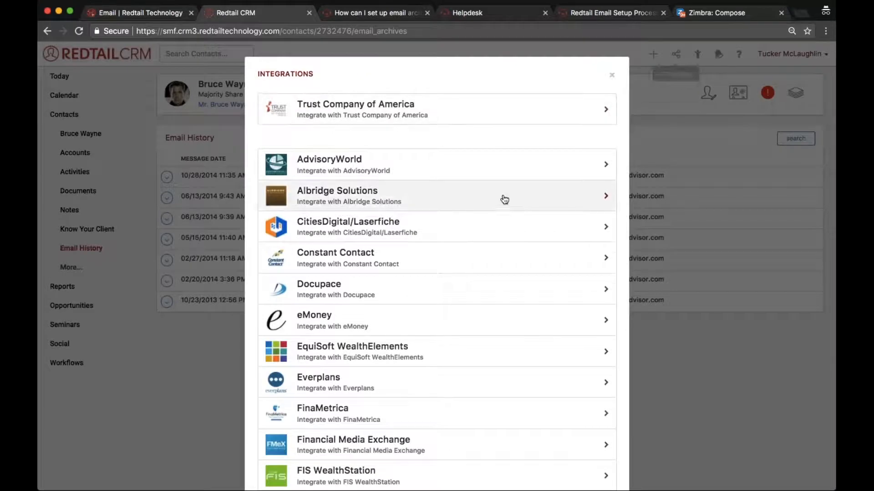
pyautogui.scroll(-8, 504, 173)
pyautogui.scroll(-5, 504, 172)
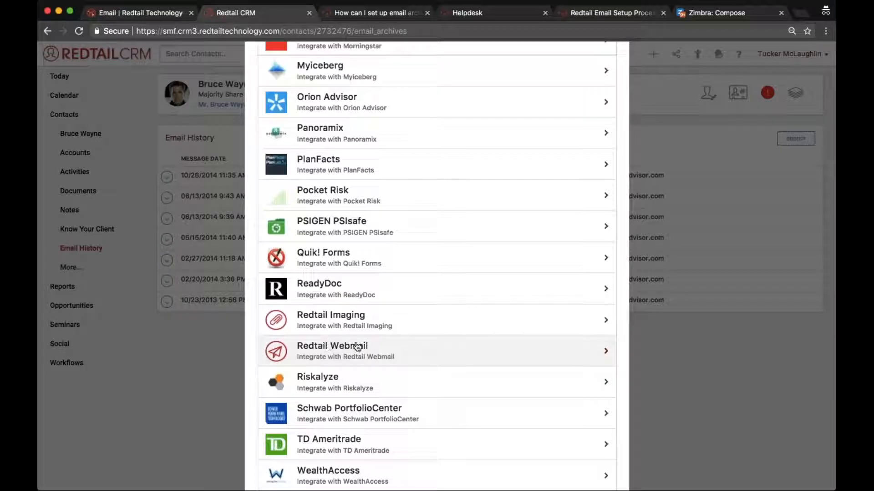
pyautogui.click(397, 362)
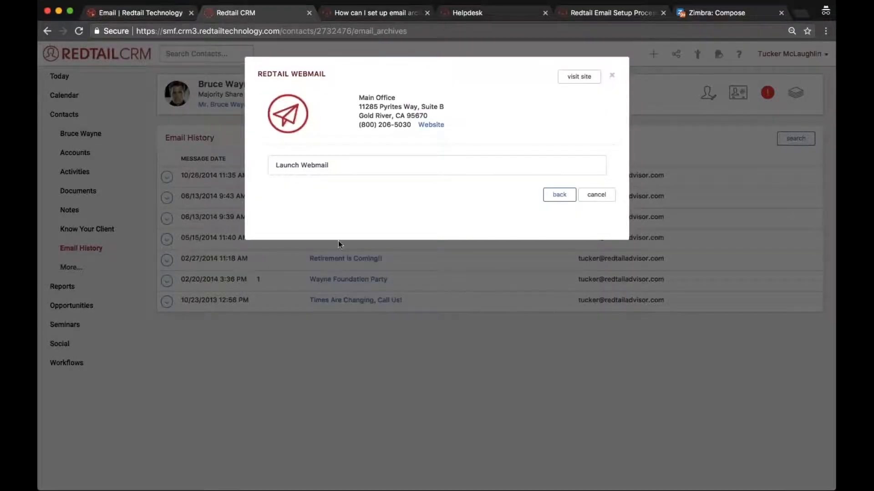
pyautogui.click(314, 172)
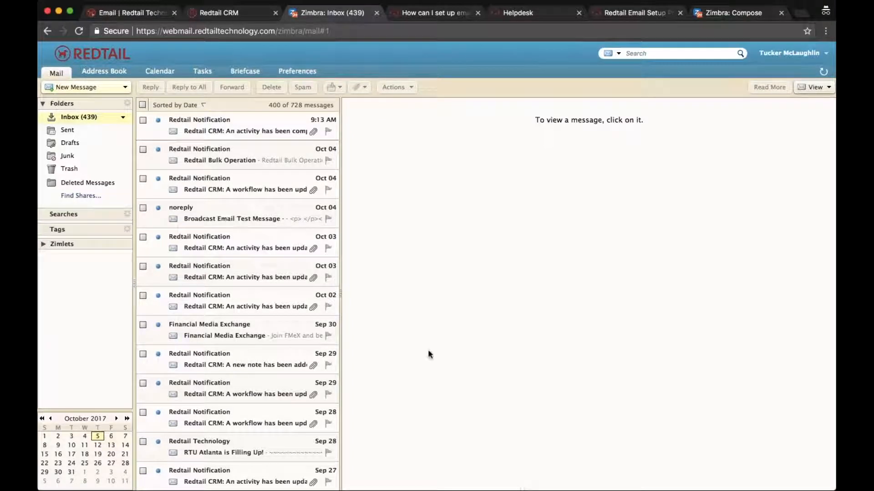
pyautogui.click(221, 13)
pyautogui.click(185, 220)
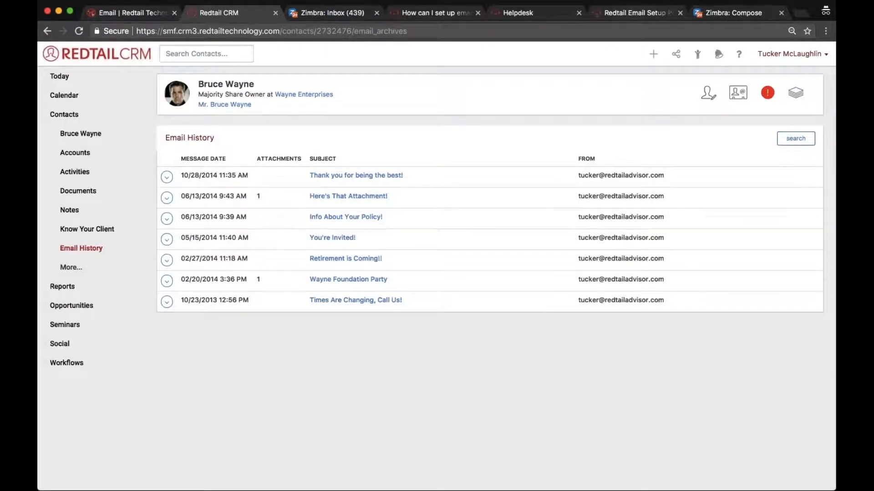
# Open the Emails By Contact report from the Reports email section.
pyautogui.click(664, 31)
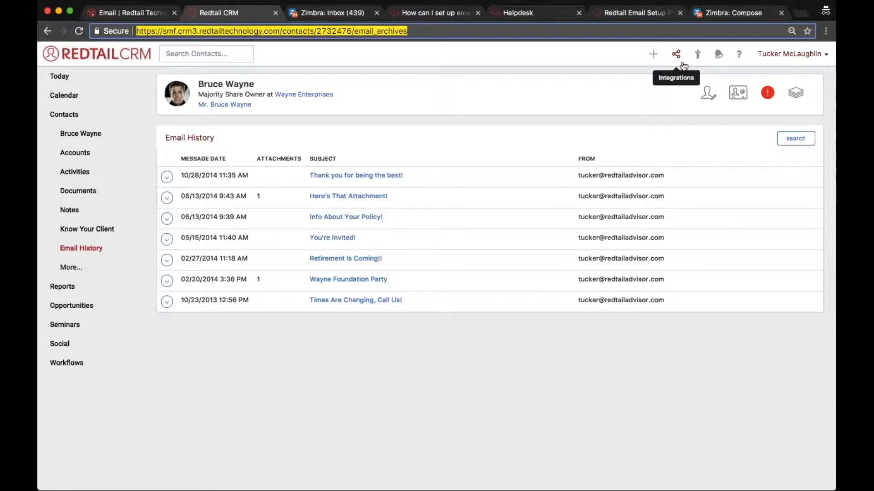
pyautogui.click(523, 115)
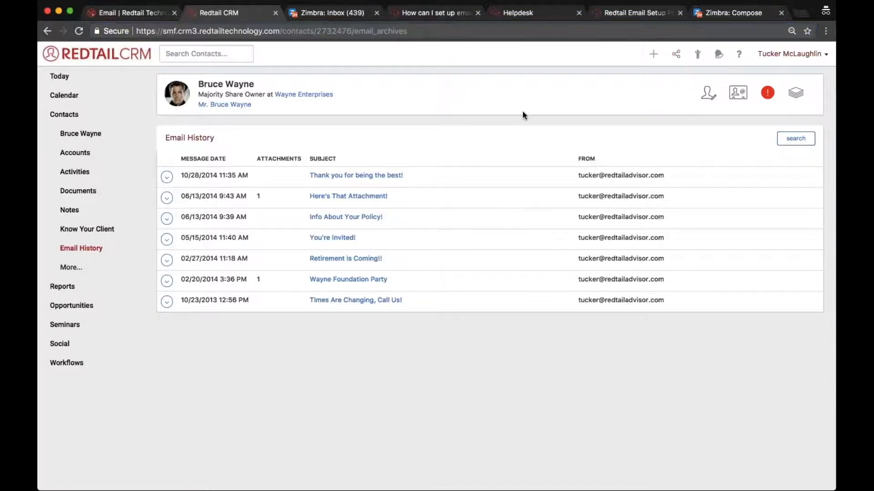
pyautogui.click(57, 289)
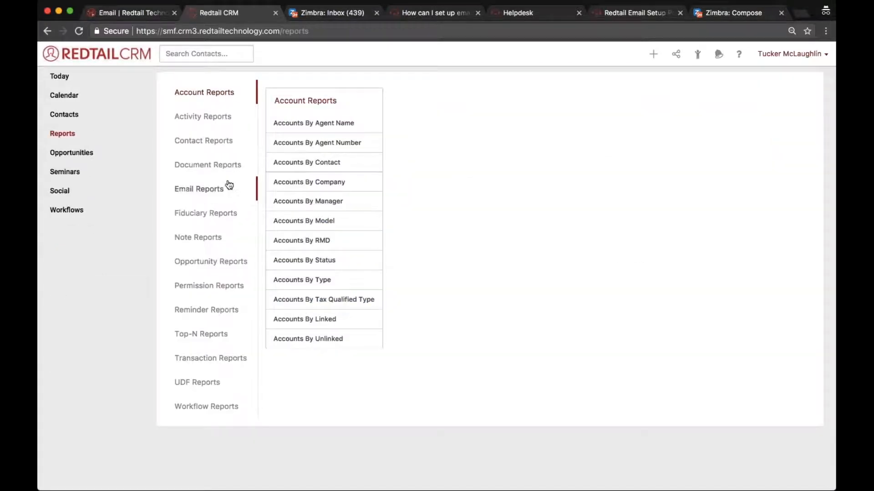
pyautogui.click(191, 195)
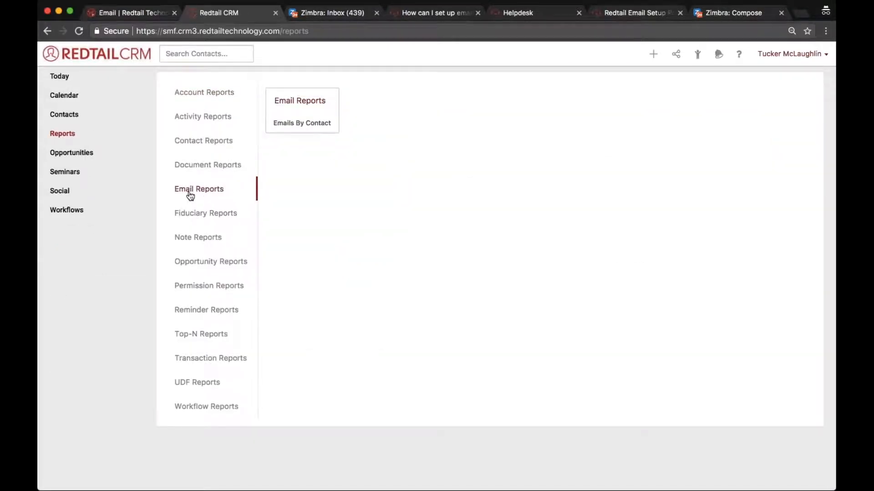
pyautogui.click(291, 131)
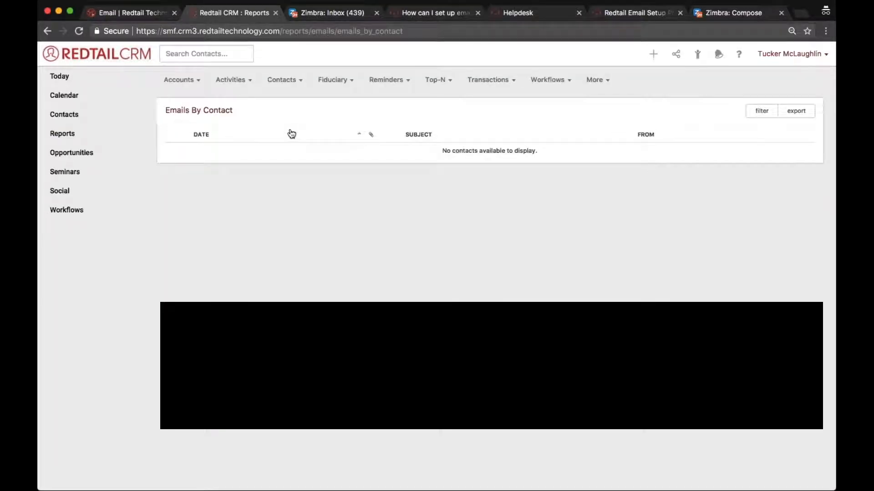
# Change the report's filter start date to 10/04/2010 and apply it.
pyautogui.click(771, 115)
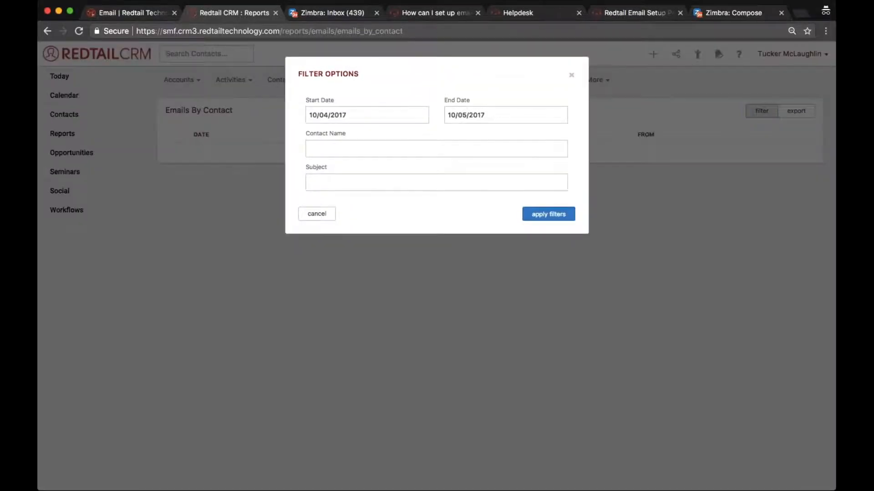
pyautogui.click(367, 115)
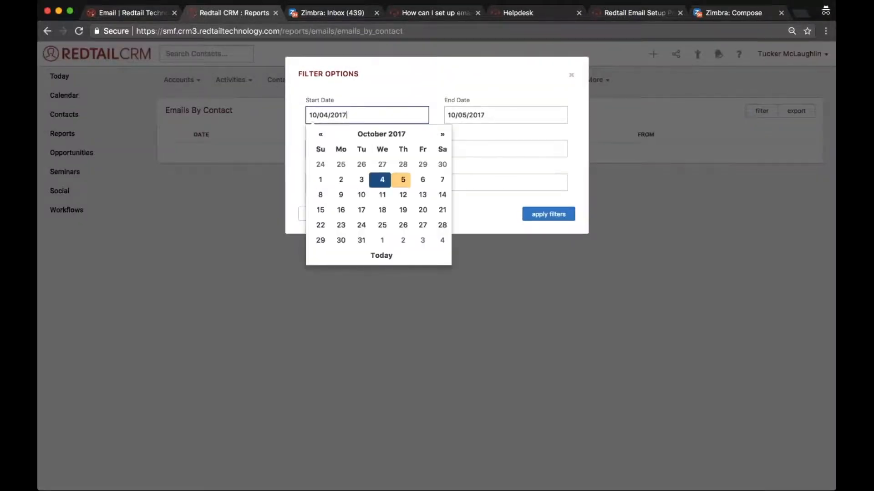
pyautogui.press('BackSpace')
pyautogui.write('0')
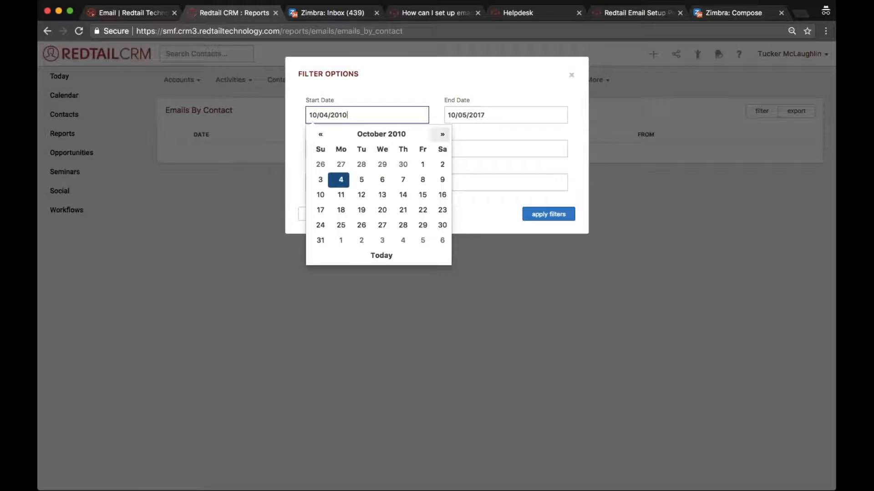
pyautogui.press('Return')
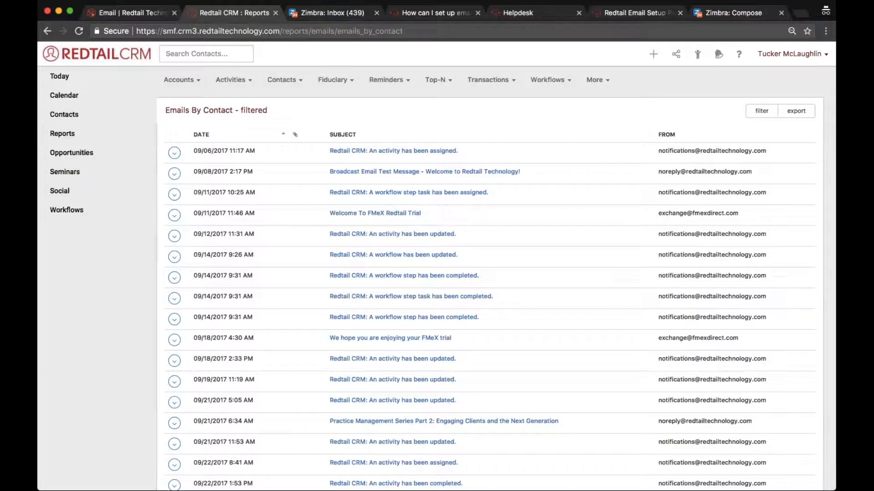
pyautogui.scroll(-5, 495, 291)
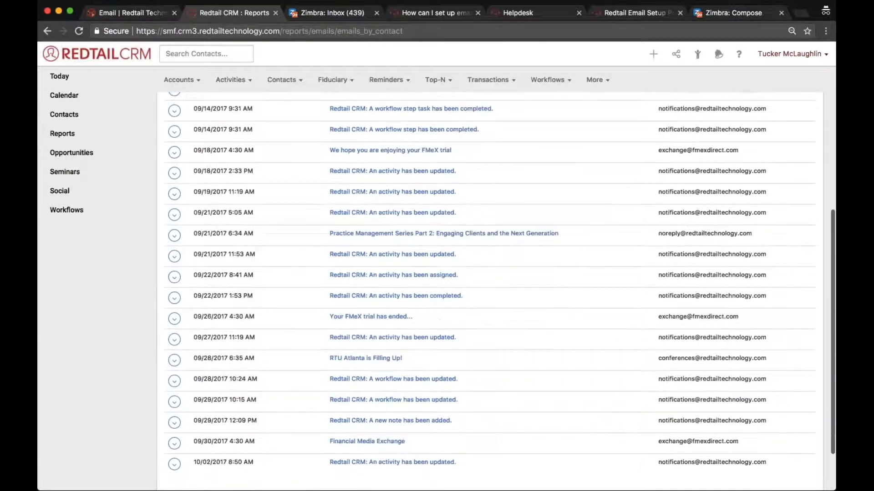
pyautogui.scroll(5, 496, 214)
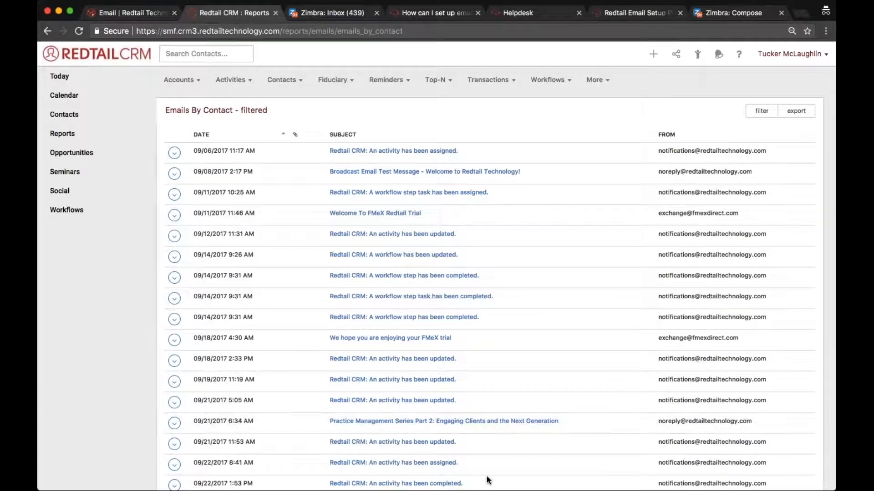
pyautogui.click(507, 469)
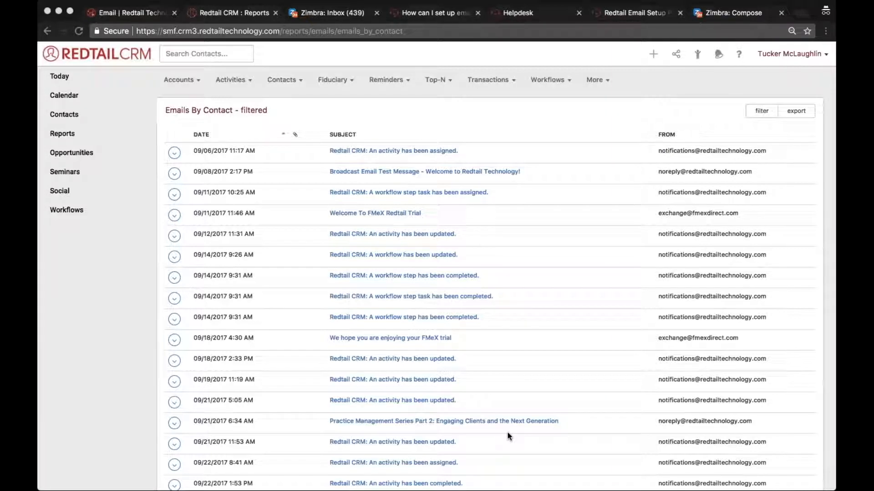
pyautogui.click(794, 211)
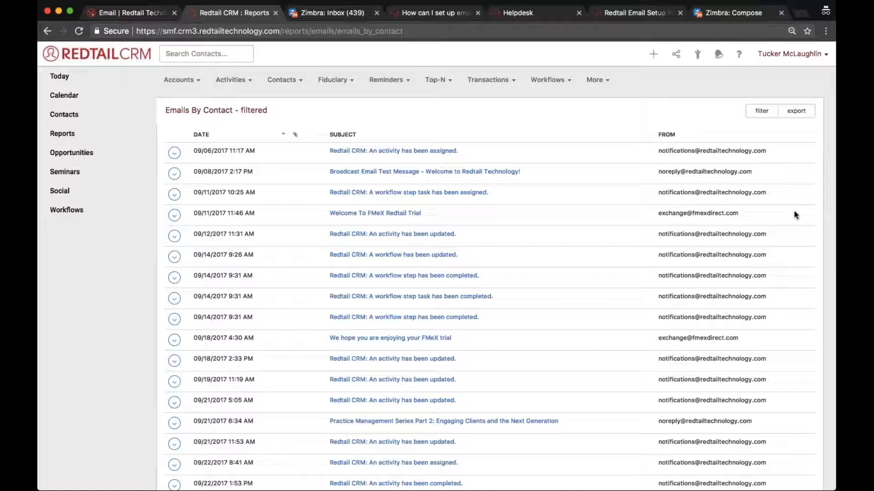
# Highlight the Redtail Email Setup article title, then browse Helpdesk to the Email Setup/Settings section.
pyautogui.click(615, 15)
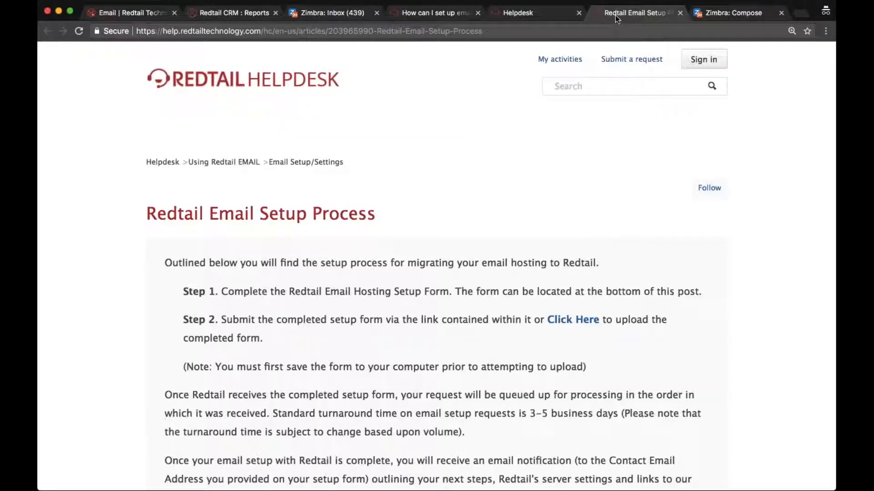
pyautogui.moveTo(376, 214); pyautogui.dragTo(145, 213)
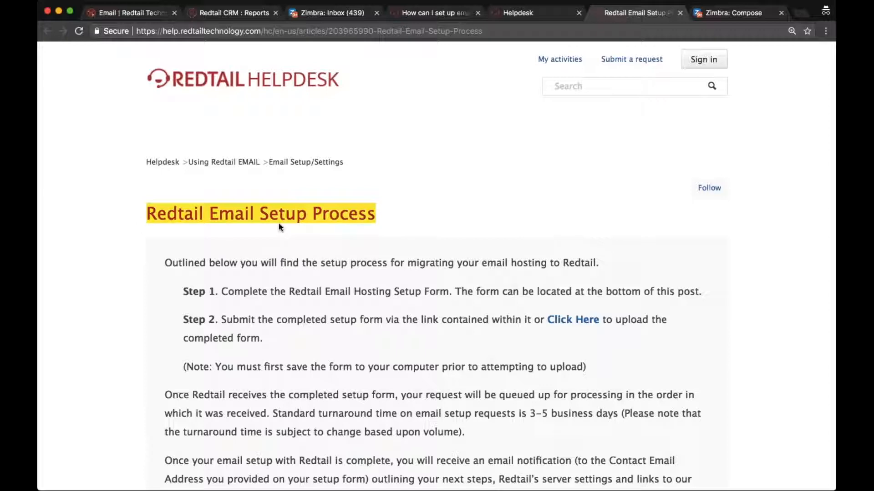
pyautogui.click(160, 163)
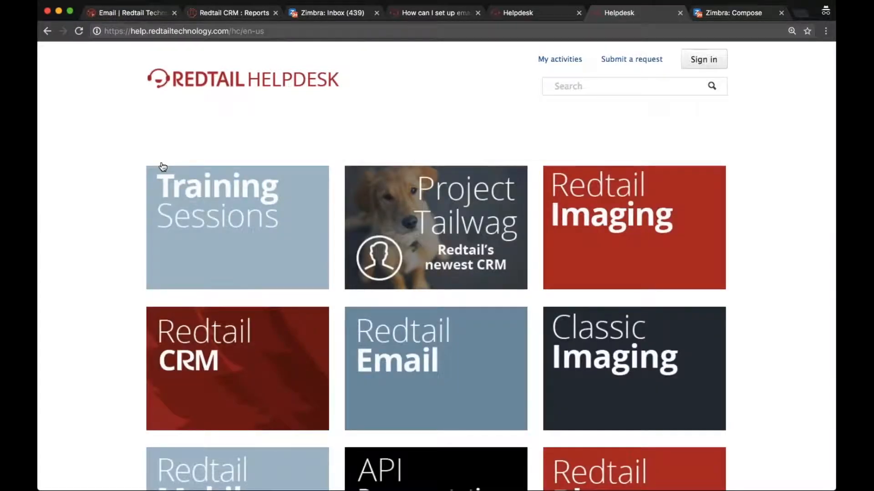
pyautogui.click(418, 346)
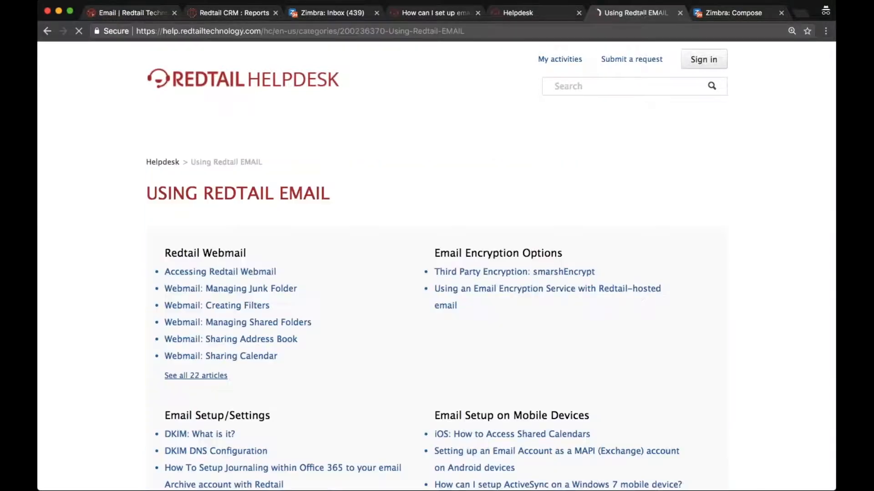
pyautogui.scroll(-5, 307, 285)
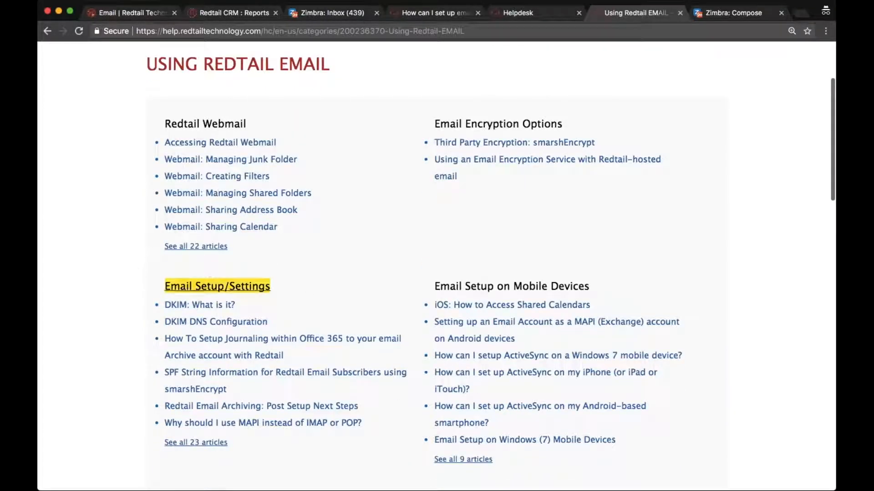
pyautogui.click(182, 286)
pyautogui.scroll(-5, 181, 285)
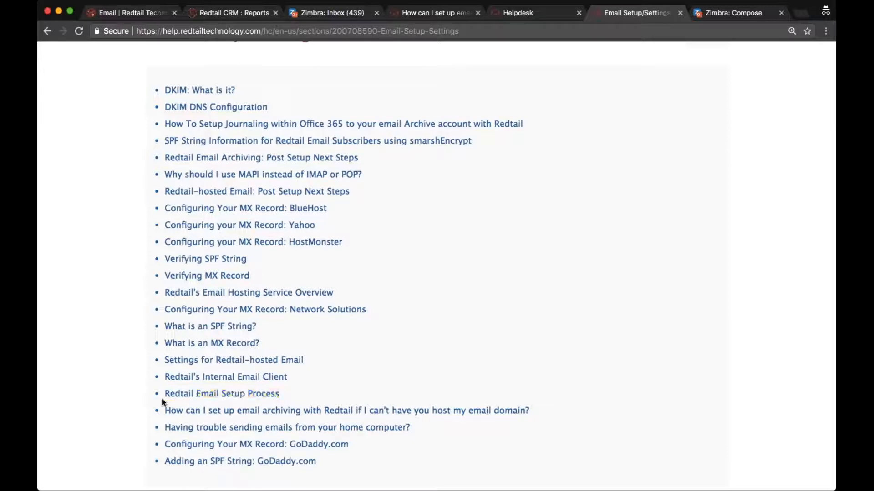
# Open Redtail Email Setup Process and highlight its Redtail Email Hosting Setup Form.docx download.
pyautogui.click(175, 397)
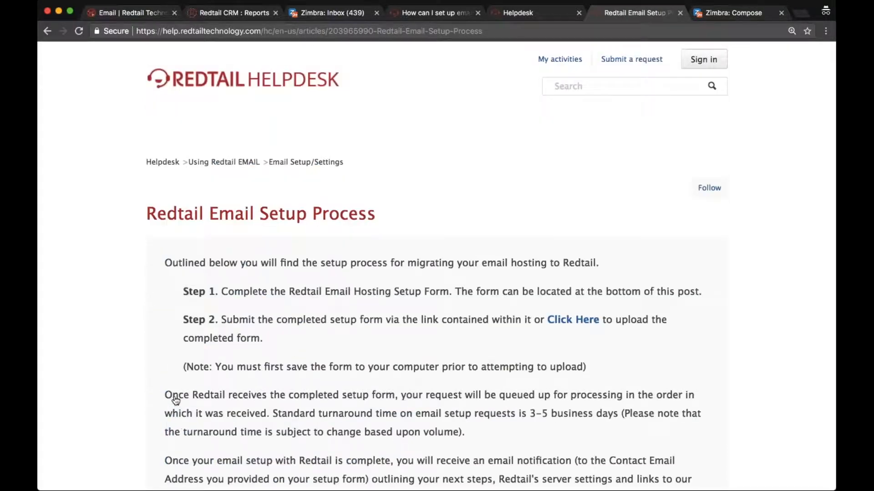
pyautogui.scroll(-5, 176, 400)
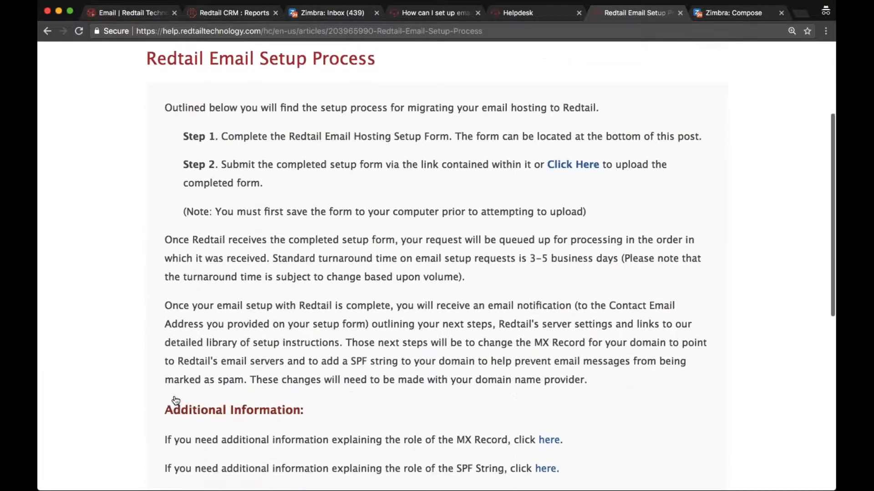
pyautogui.scroll(-3, 175, 401)
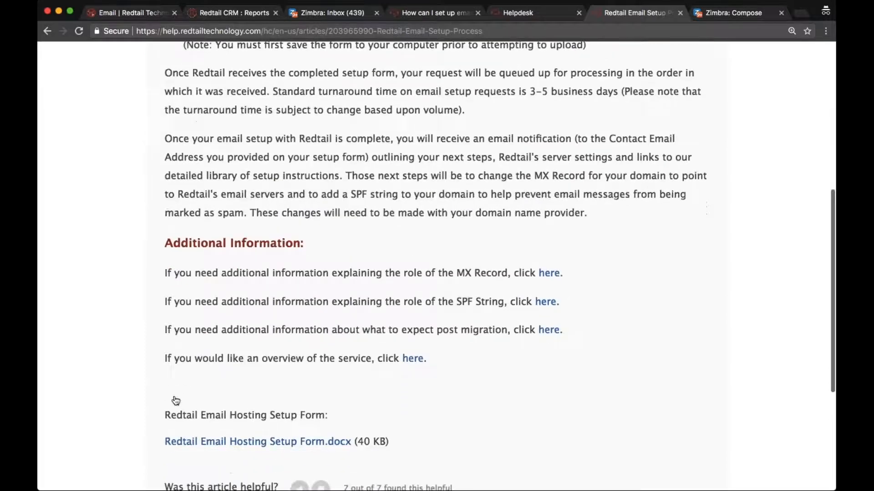
pyautogui.scroll(-2, 176, 401)
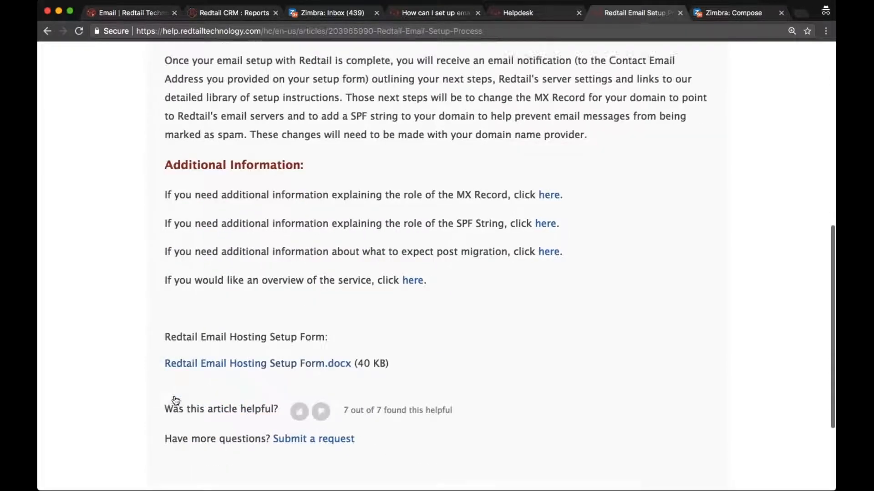
pyautogui.scroll(-1, 175, 401)
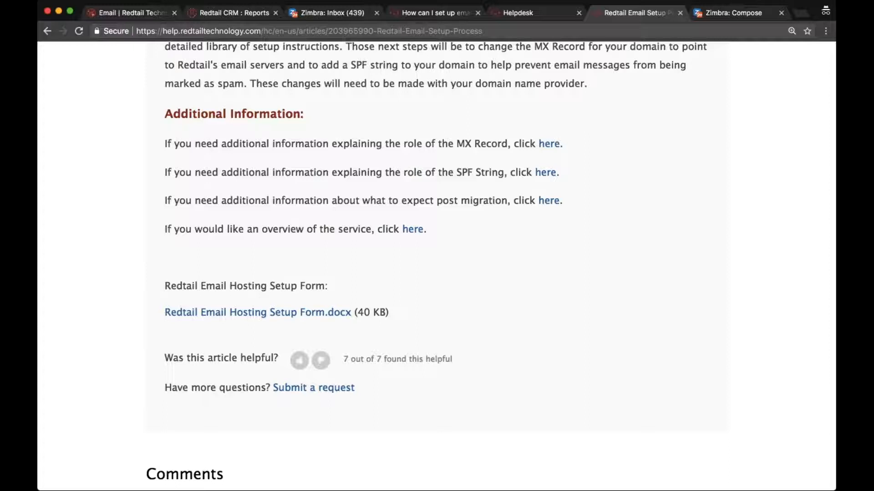
pyautogui.moveTo(165, 313); pyautogui.dragTo(365, 313)
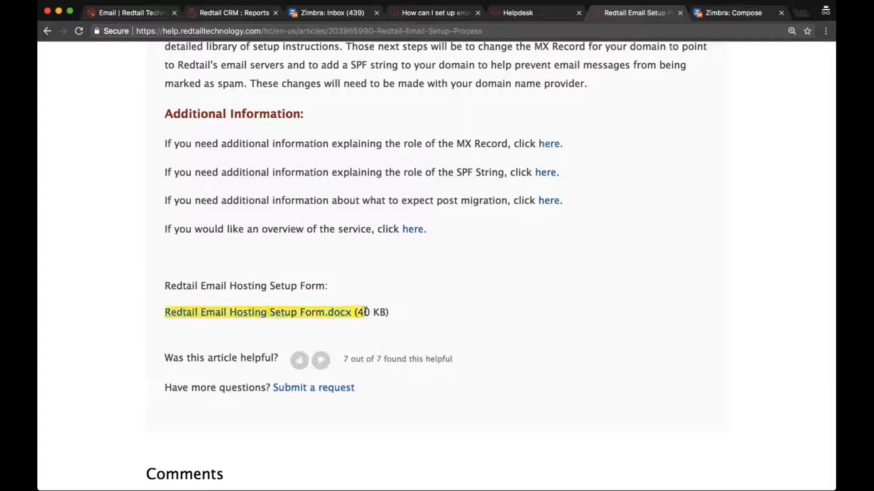
# Download Redtail Email Hosting Setup Form.docx, open it in Word and select the upload-link line.
pyautogui.click(344, 313)
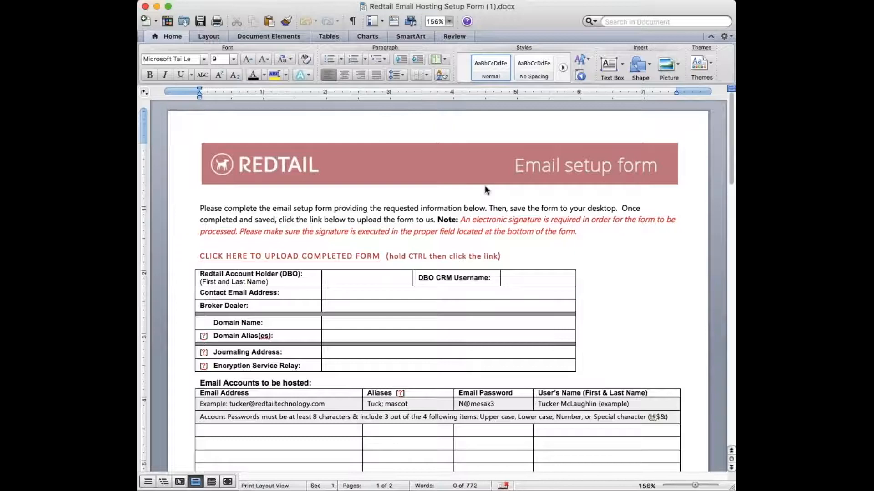
pyautogui.scroll(-2, 484, 186)
pyautogui.scroll(-6, 484, 185)
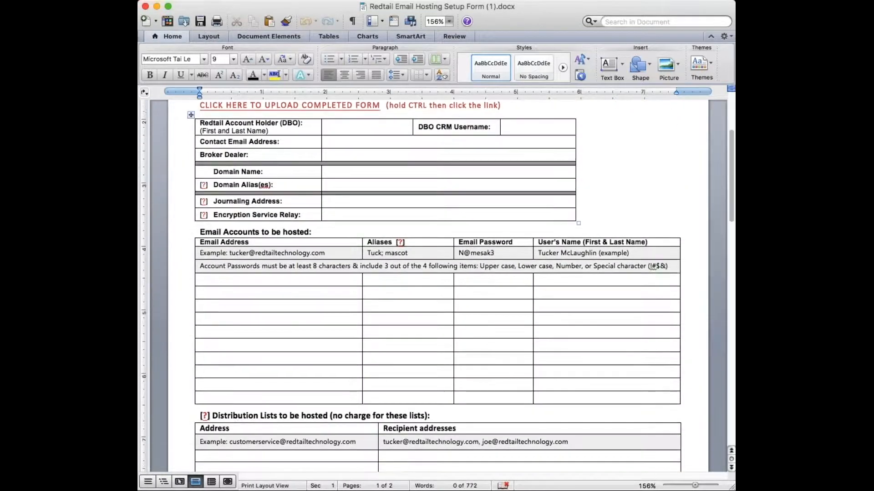
pyautogui.scroll(8, 319, 234)
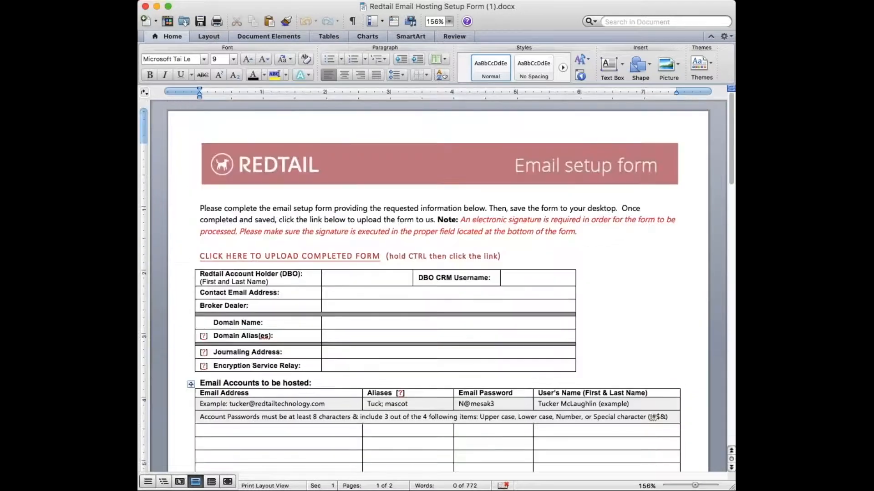
pyautogui.click(191, 259)
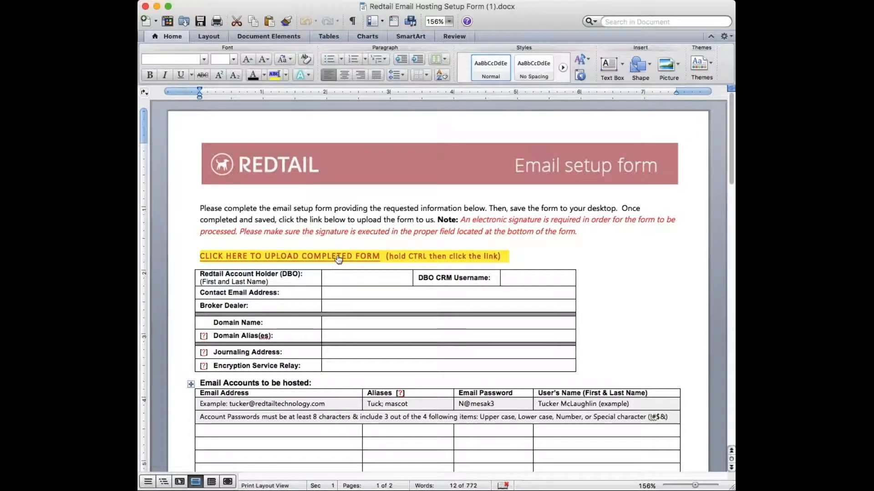
# Scroll through the form's account, domain, email-account and distribution-list tables.
pyautogui.scroll(-5, 446, 273)
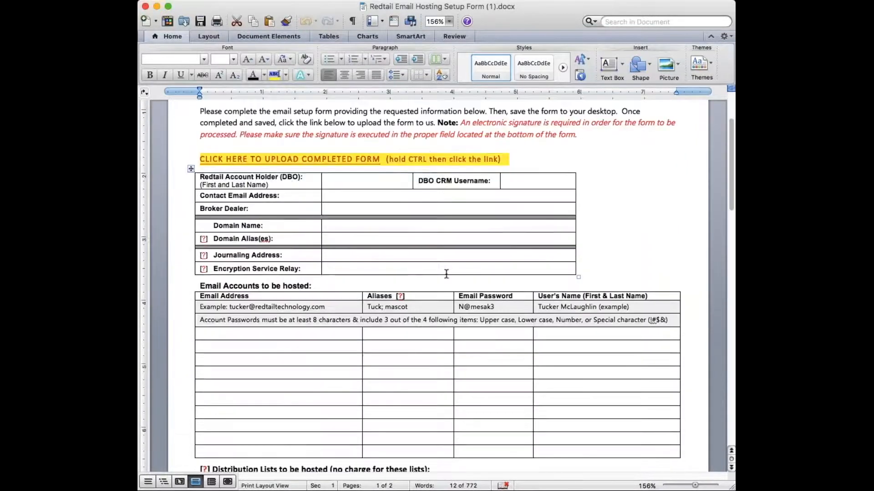
pyautogui.scroll(-1, 446, 273)
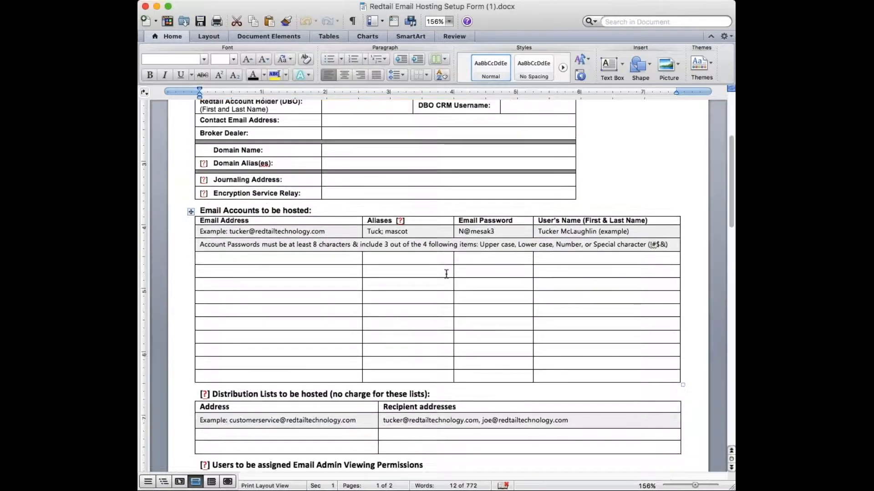
pyautogui.scroll(-3, 446, 274)
pyautogui.scroll(8, 446, 273)
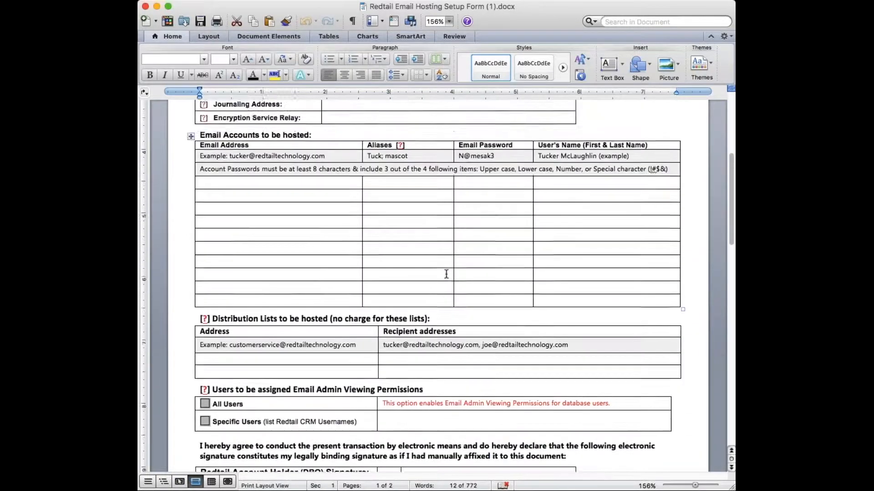
pyautogui.scroll(-4, 447, 274)
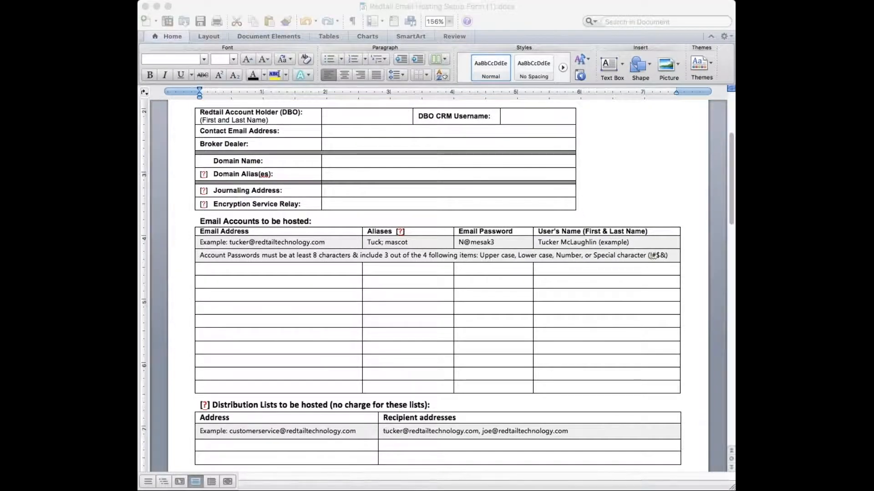
pyautogui.click(542, 126)
pyautogui.press('super+Tab')
pyautogui.click(559, 221)
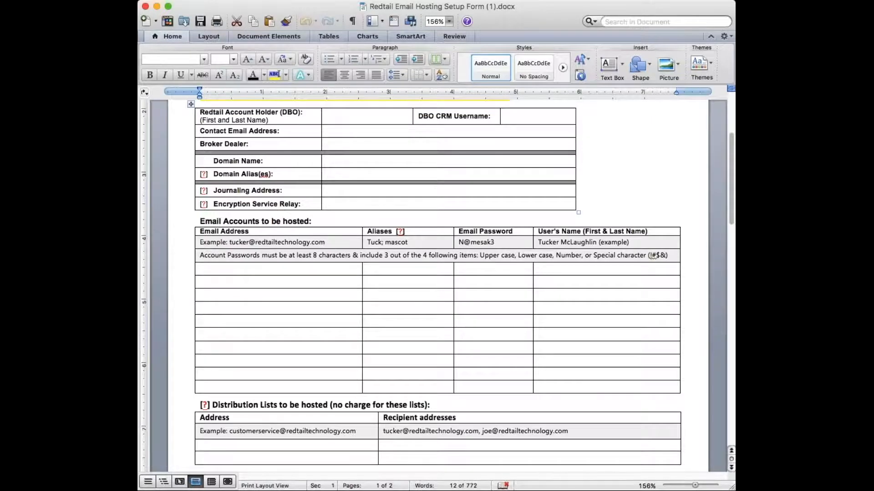
pyautogui.click(137, 223)
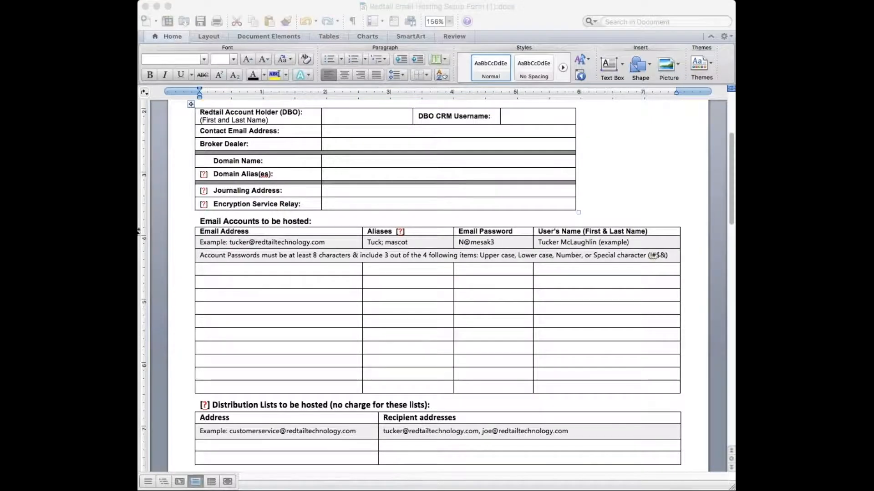
pyautogui.click(571, 275)
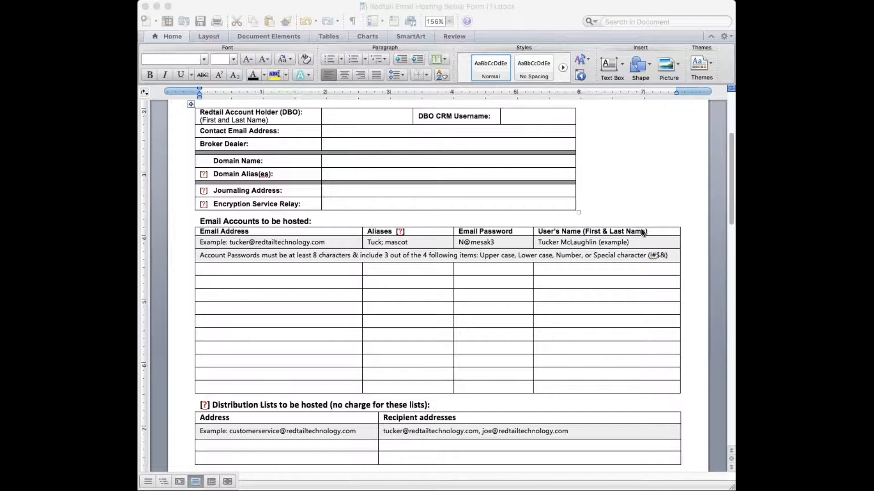
pyautogui.click(577, 235)
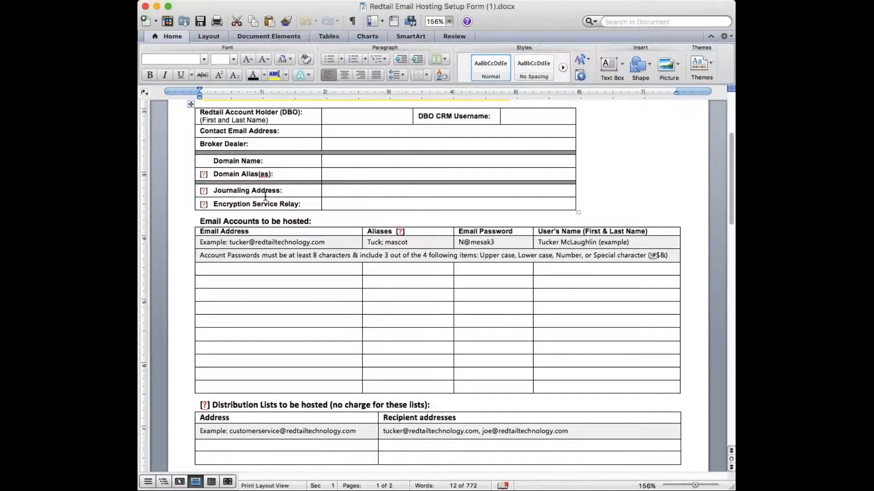
pyautogui.press('super+Tab')
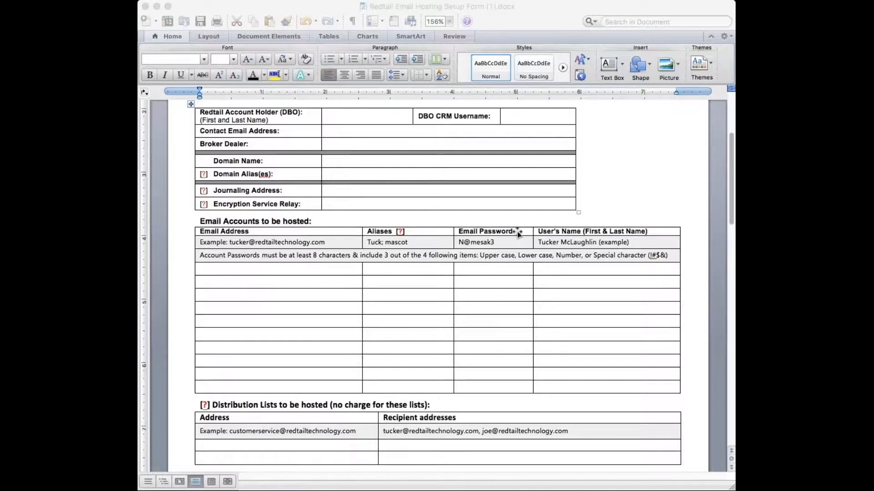
# Highlight the 'Email Accounts to be hosted:' heading in the setup form.
pyautogui.click(576, 273)
pyautogui.moveTo(319, 222); pyautogui.dragTo(201, 221)
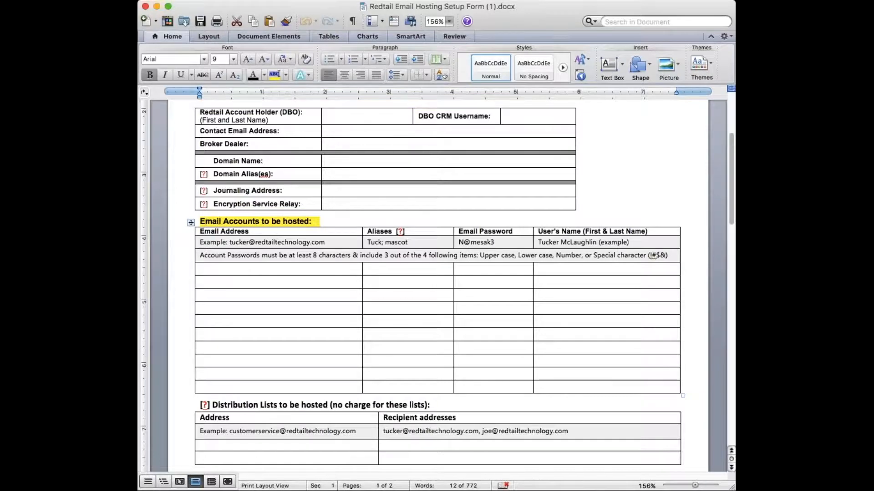
pyautogui.scroll(-2, 437, 273)
pyautogui.scroll(-1, 437, 286)
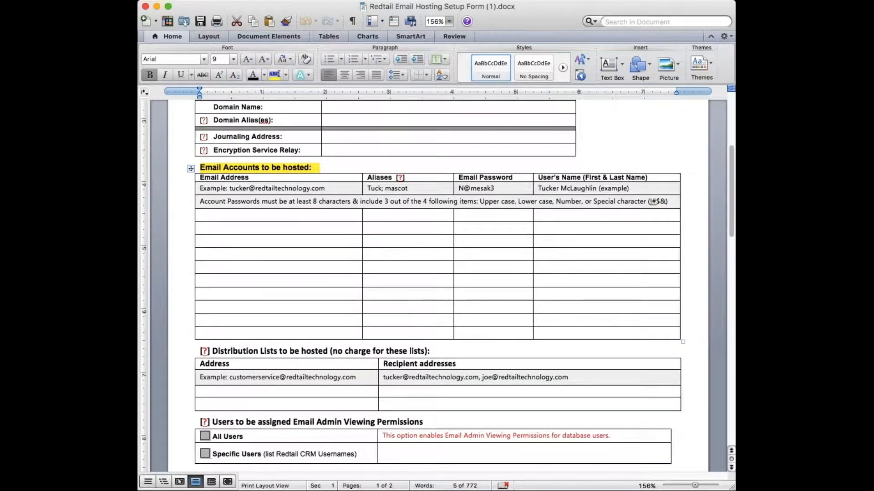
# Enter three users' address names in the Email Address cells, completing the first with redtailtechnology.com.
pyautogui.click(273, 215)
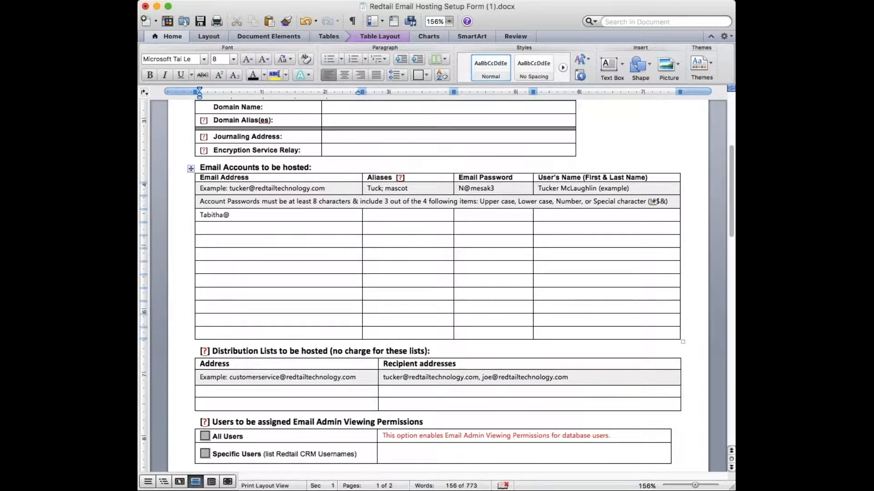
pyautogui.click(201, 228)
pyautogui.click(278, 246)
pyautogui.click(265, 216)
pyautogui.write('redtailtechnolo')
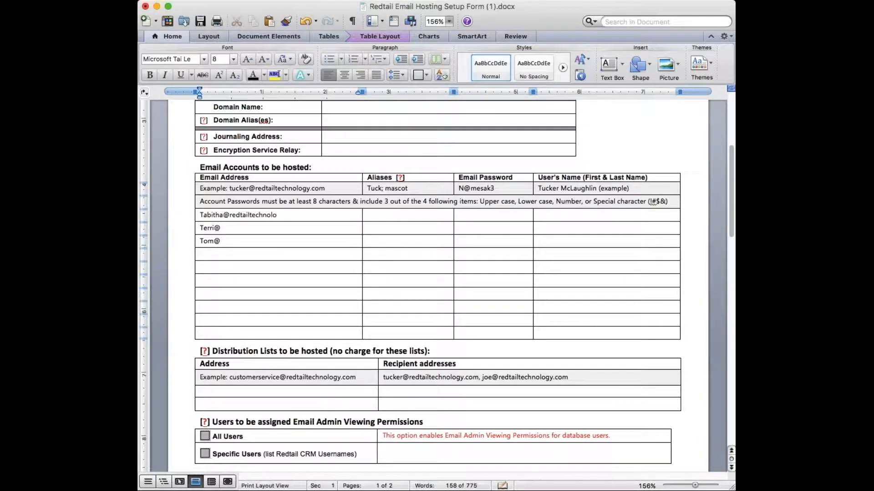
pyautogui.write('gy.com')
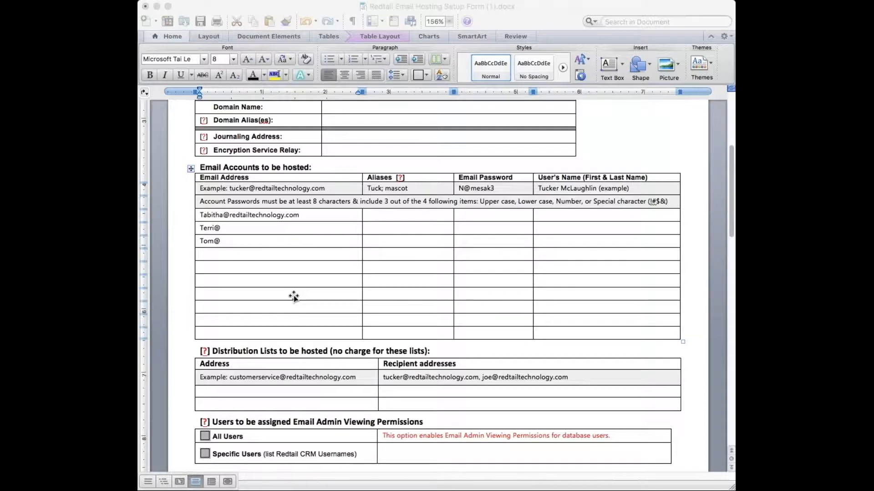
pyautogui.click(579, 233)
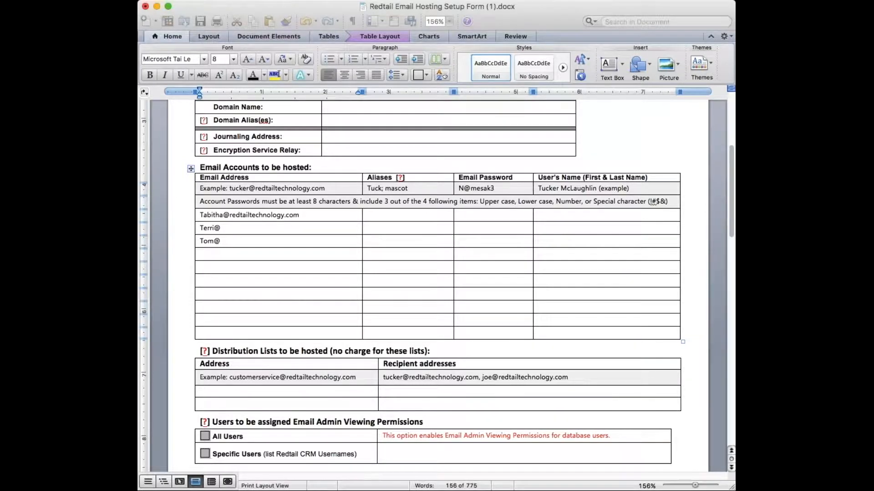
# Review the example user's name and aliases in the Email Accounts table.
pyautogui.tripleClick(553, 189)
pyautogui.moveTo(538, 188); pyautogui.dragTo(560, 188)
pyautogui.tripleClick(552, 191)
pyautogui.click(552, 191)
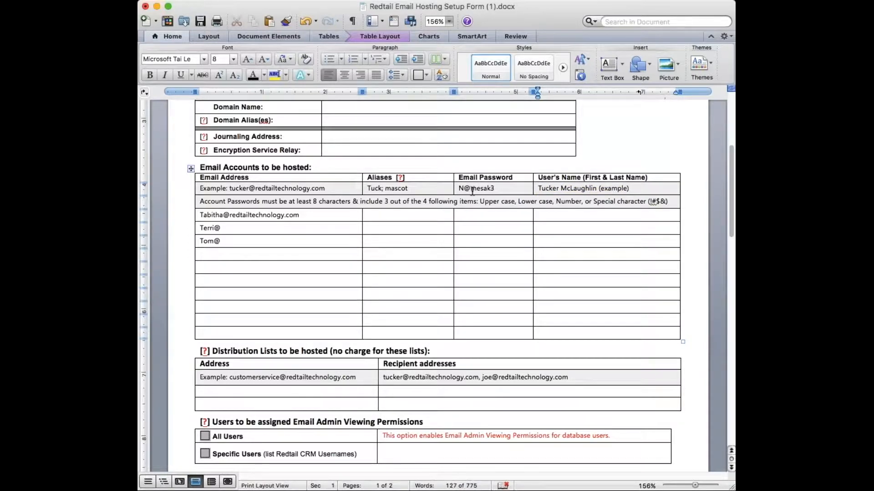
pyautogui.tripleClick(377, 190)
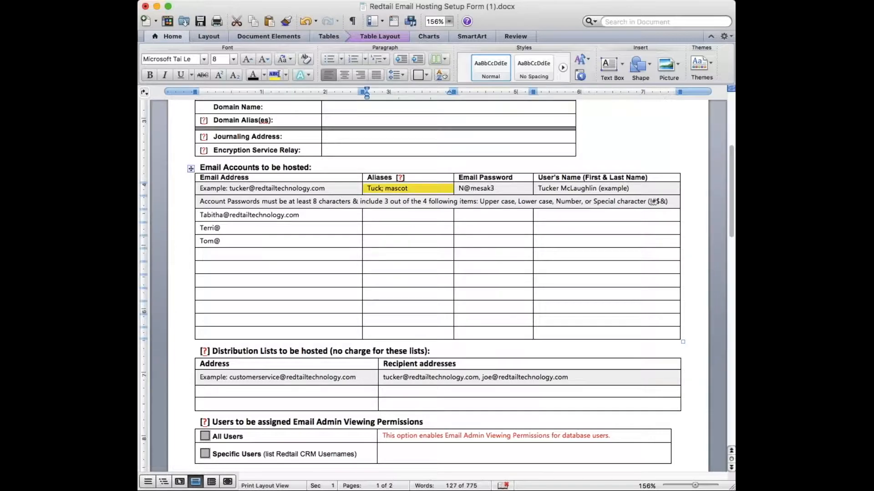
pyautogui.doubleClick(374, 189)
# Add a fourth row with the example user's e-mail address and the alias tuck.
pyautogui.click(231, 188)
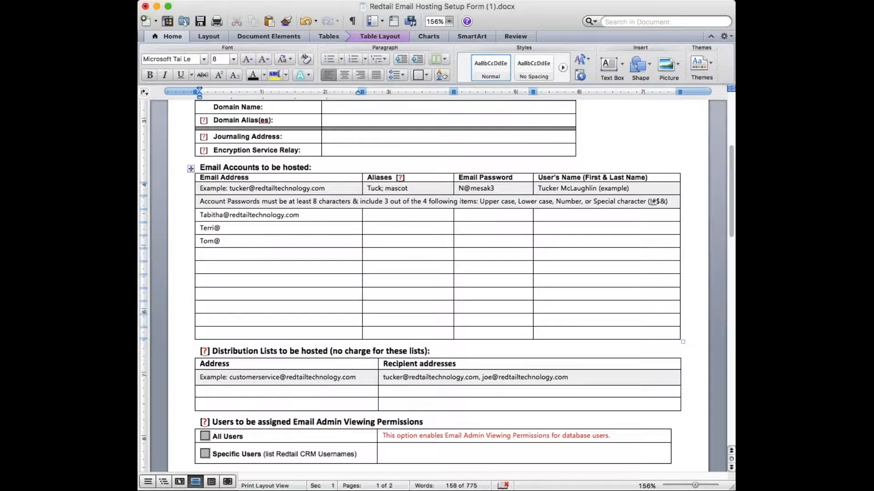
pyautogui.press('Tab')
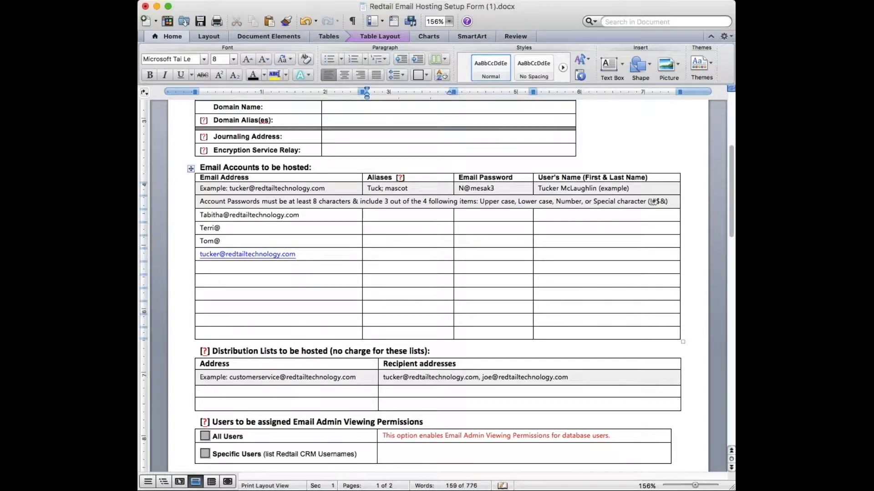
pyautogui.write('tuch')
pyautogui.press('BackSpace')
pyautogui.write('k')
# Check the password requirements note and User's Name header, then enter the new row's name cell.
pyautogui.tripleClick(541, 201)
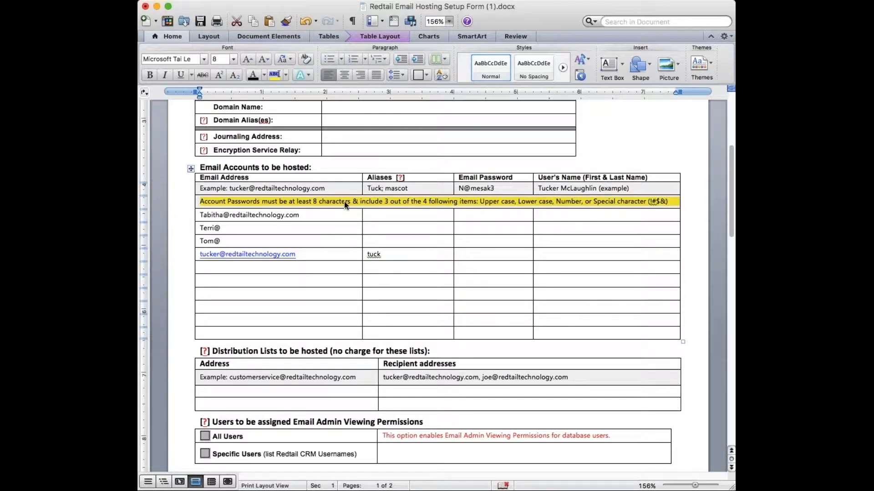
pyautogui.tripleClick(592, 178)
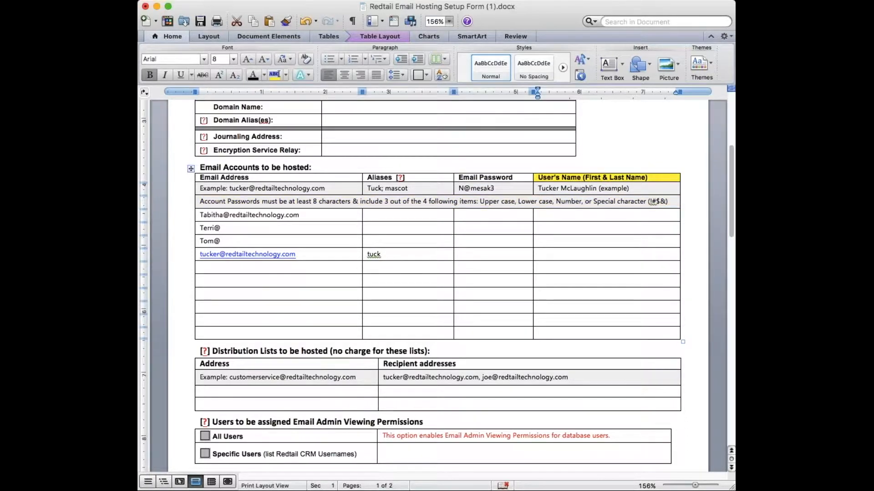
pyautogui.click(546, 257)
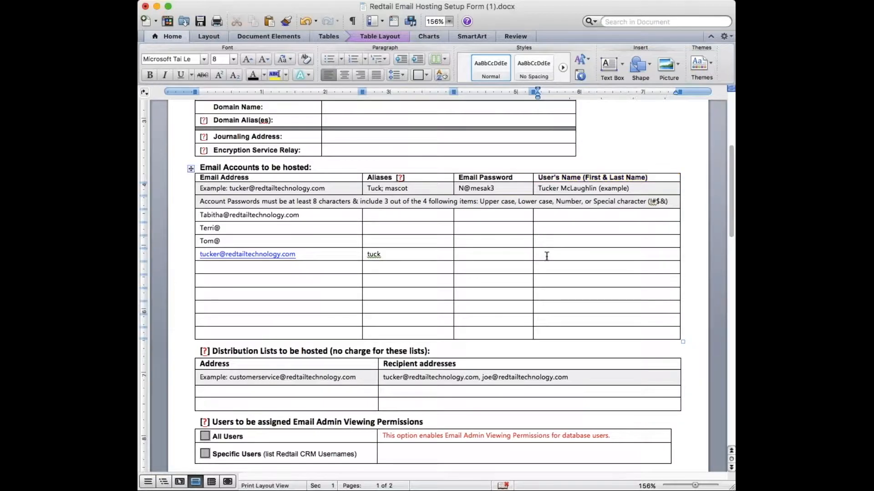
# Scroll down to the Distribution Lists table and Email Admin Viewing Permissions options.
pyautogui.scroll(-5, 547, 256)
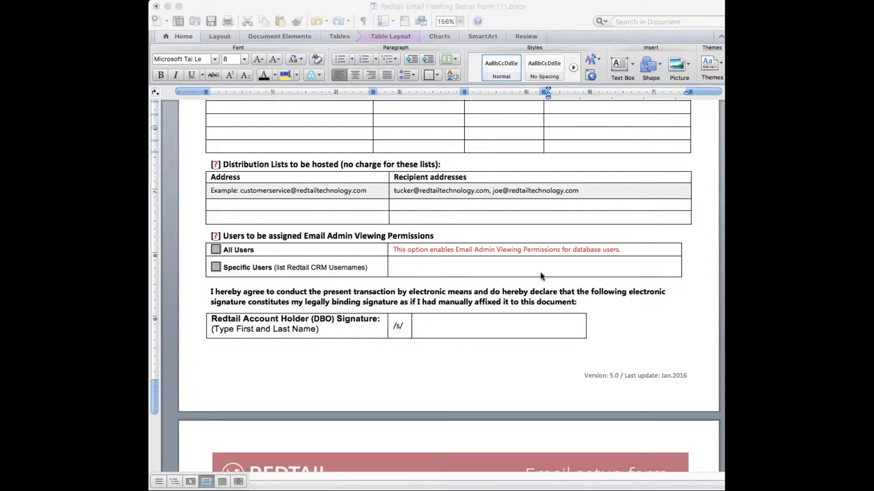
pyautogui.click(528, 277)
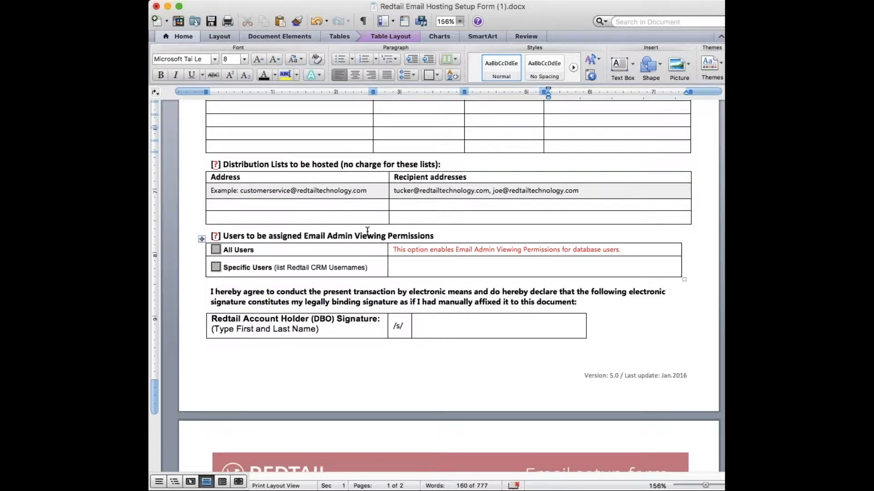
pyautogui.click(150, 308)
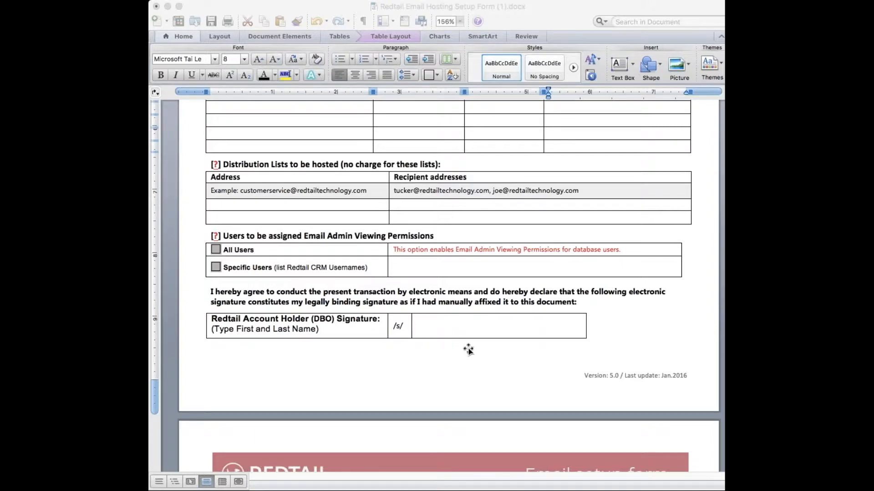
pyautogui.click(498, 358)
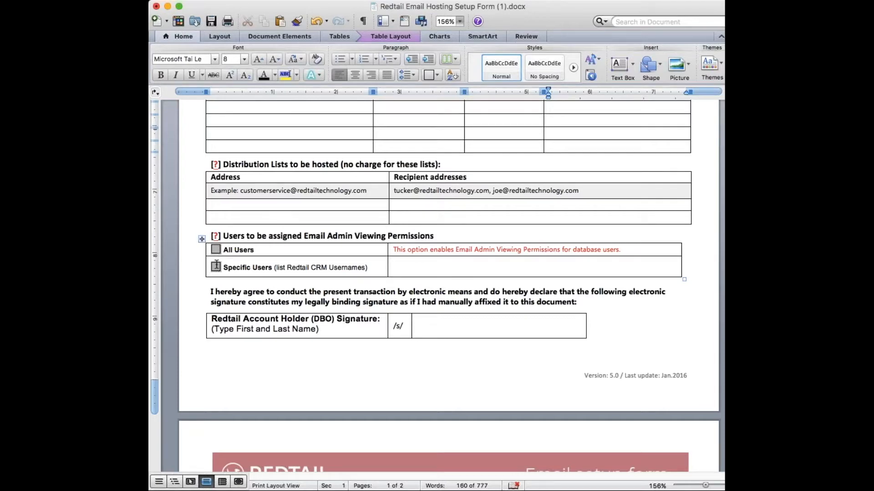
# Reread the form's introductory paragraph, then return to the Redtail Email Setup Process article in Chrome.
pyautogui.scroll(-3, 216, 265)
pyautogui.scroll(15, 217, 265)
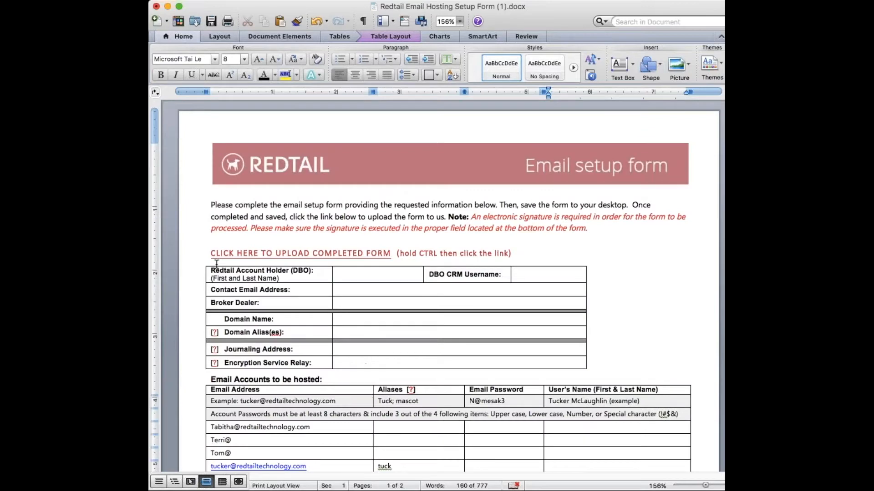
pyautogui.tripleClick(287, 226)
pyautogui.doubleClick(499, 217)
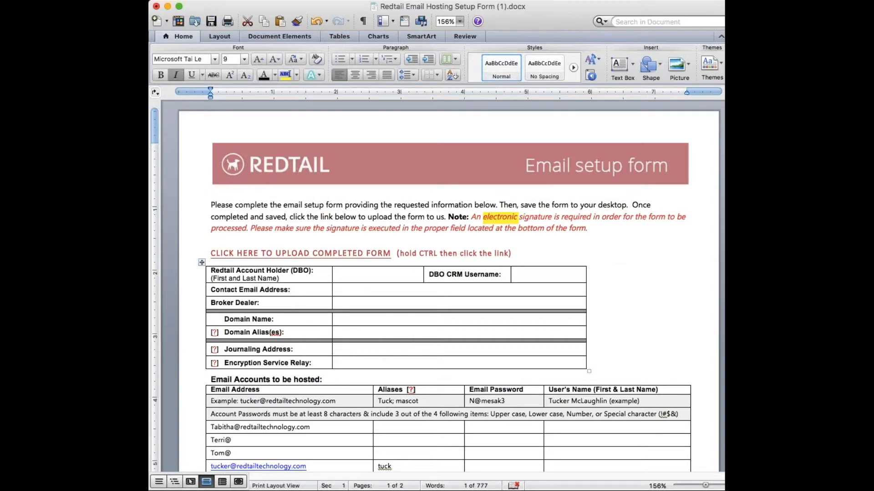
pyautogui.press('super+Tab')
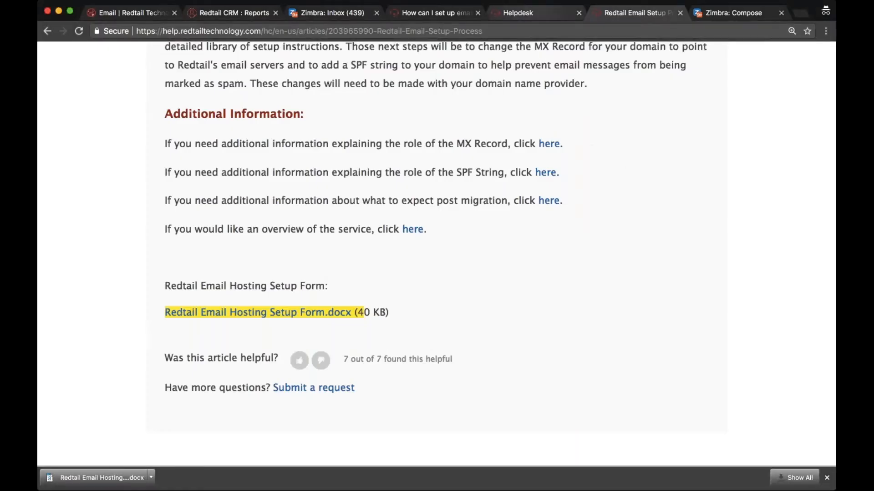
# Move through the Helpdesk and archiving tabs to the Redtail Webmail inbox.
pyautogui.click(523, 13)
pyautogui.click(425, 10)
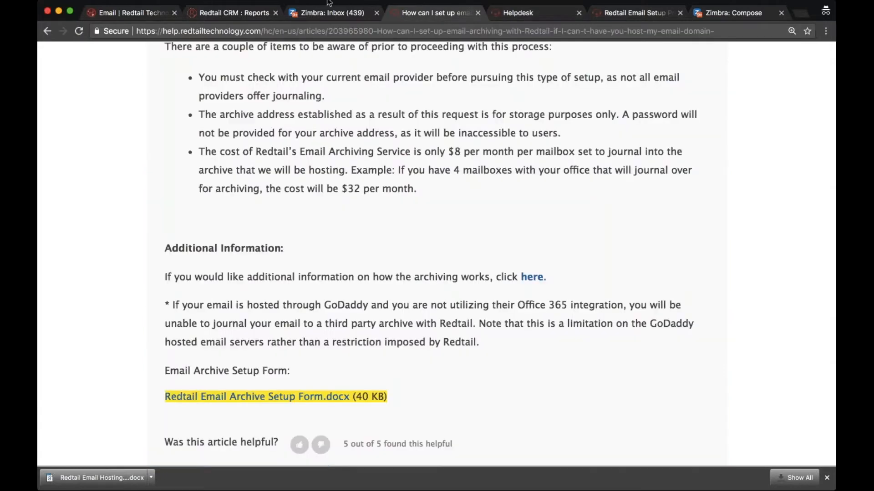
pyautogui.click(325, 10)
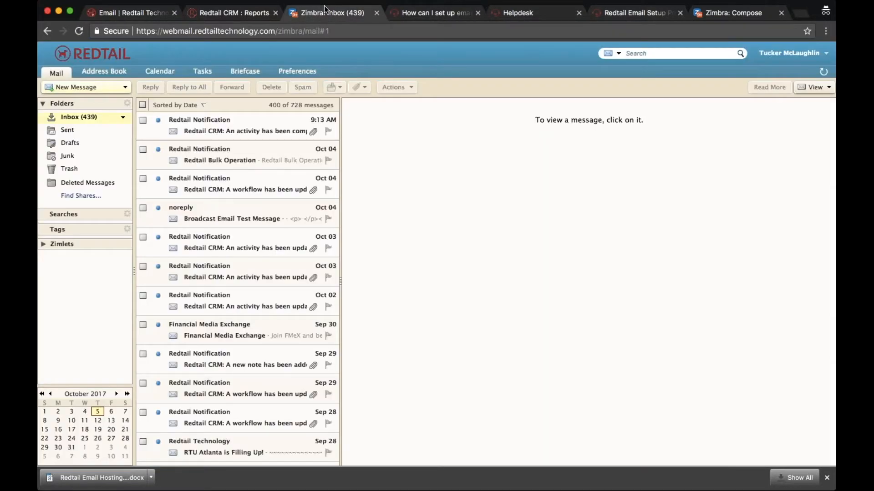
# Open the activity and Onboarding Process 2017 workflow-update notifications, glancing at the work-week calendar.
pyautogui.moveTo(218, 120)
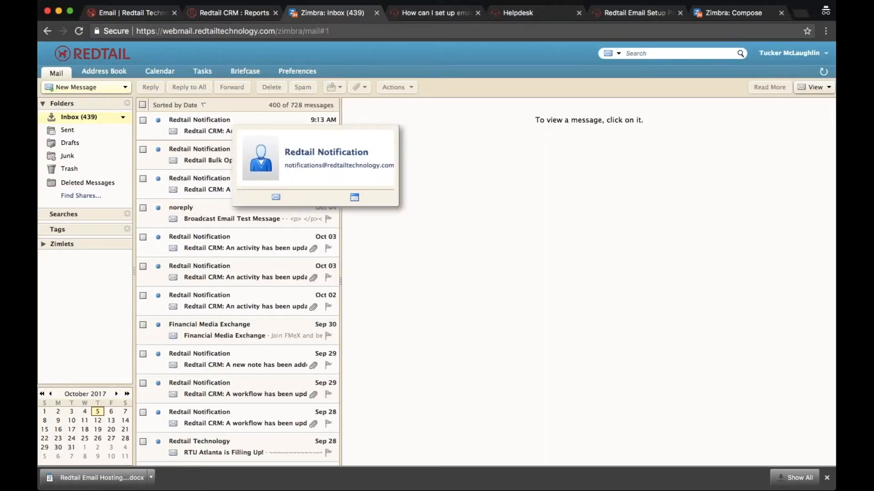
pyautogui.click(229, 129)
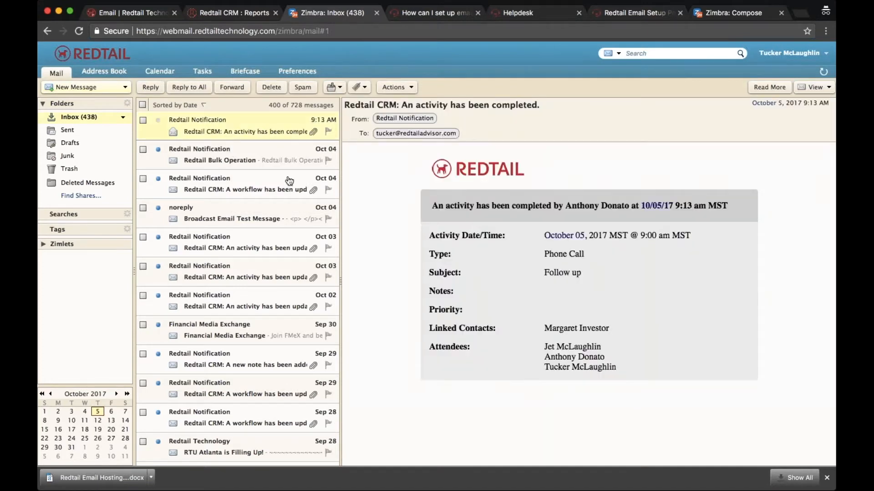
pyautogui.click(187, 175)
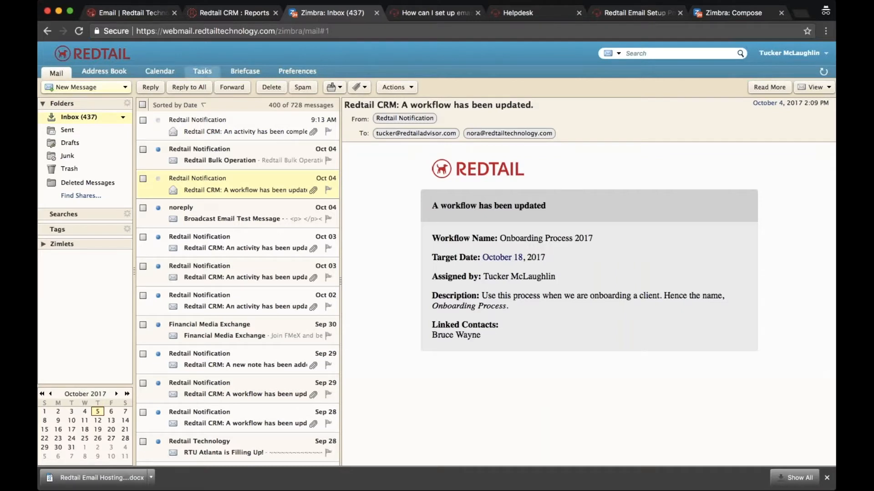
pyautogui.click(160, 73)
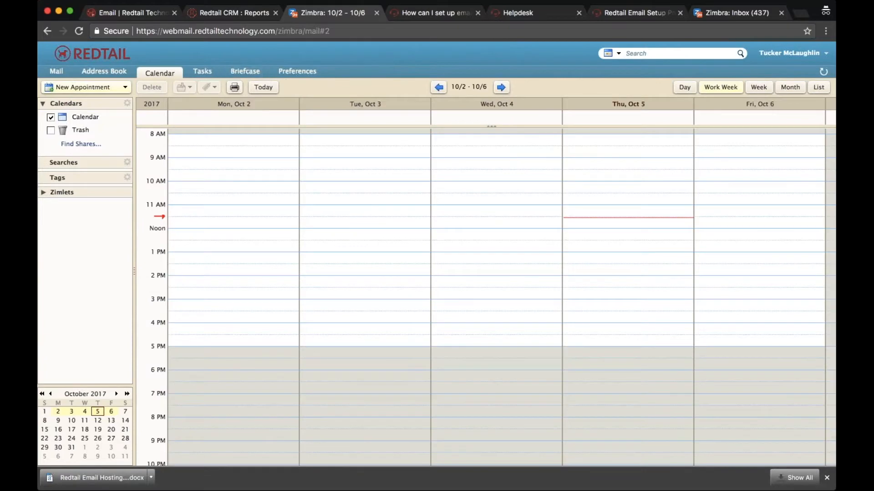
pyautogui.click(65, 73)
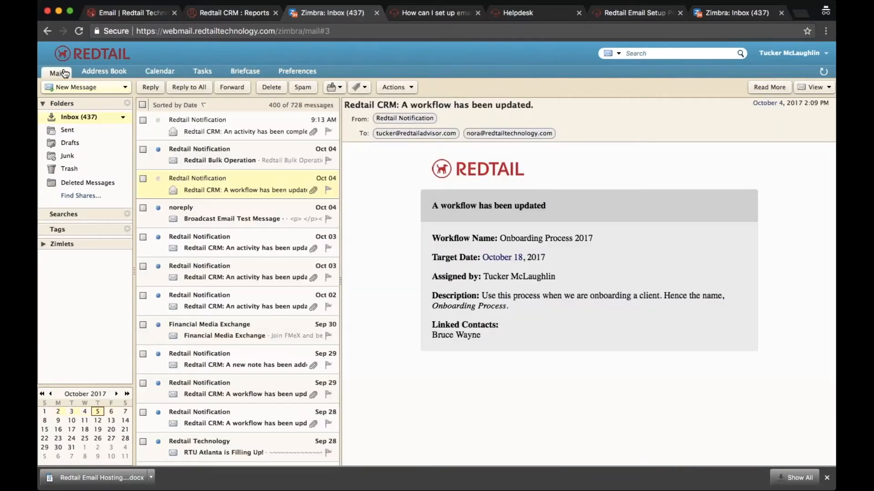